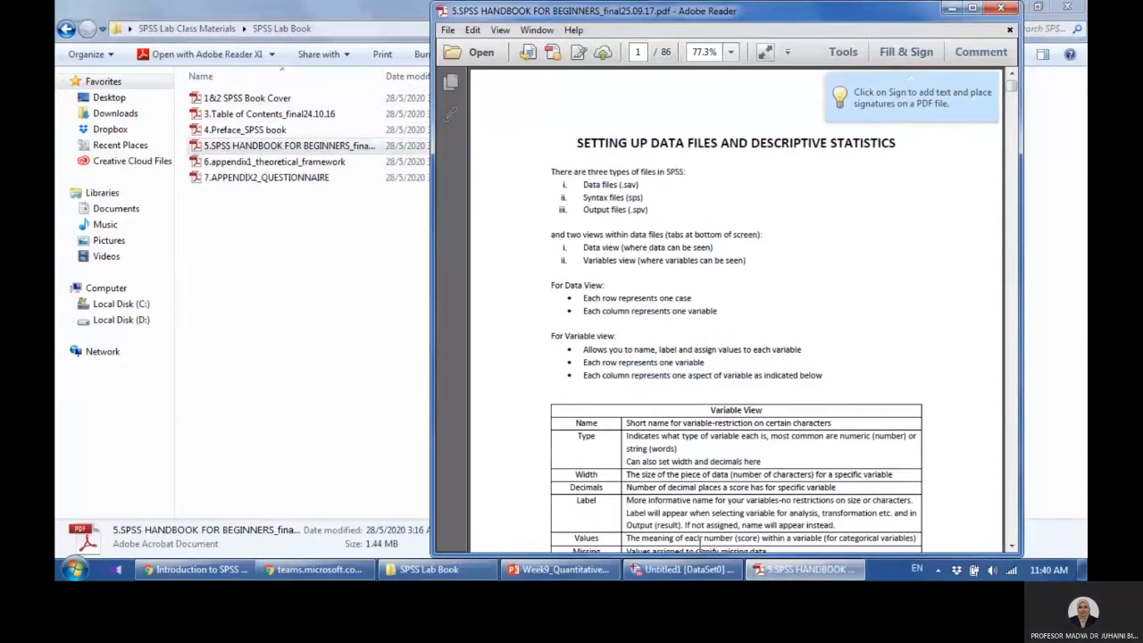
# - Switch to SPSS Statistics and compare the Data View and Variable View of the empty dataset
pyautogui.click(690, 570)
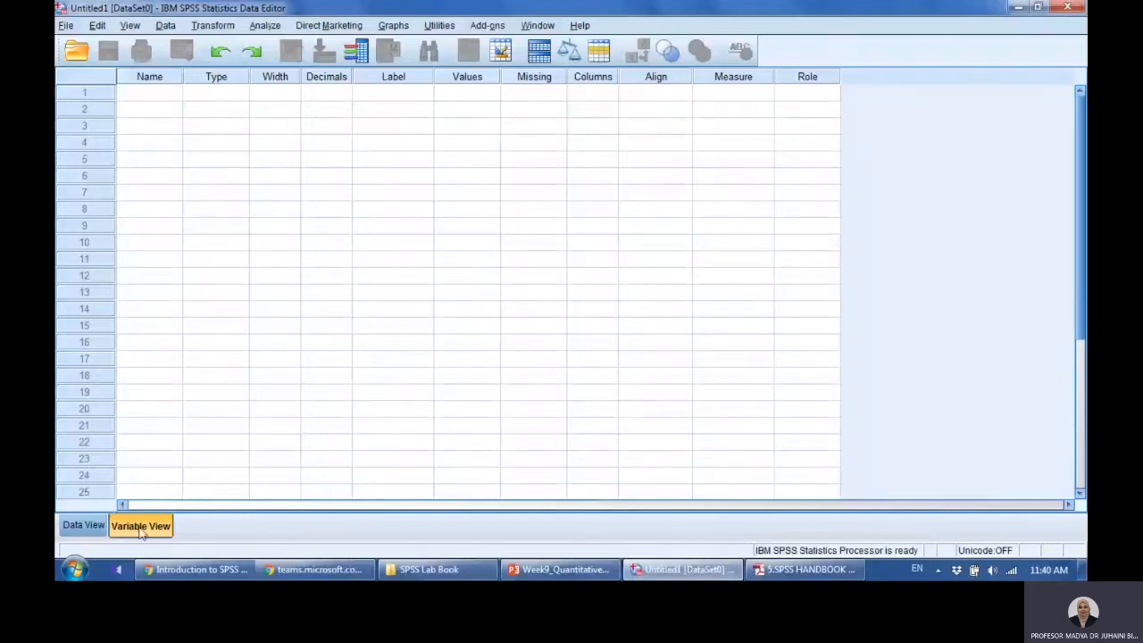
pyautogui.click(85, 528)
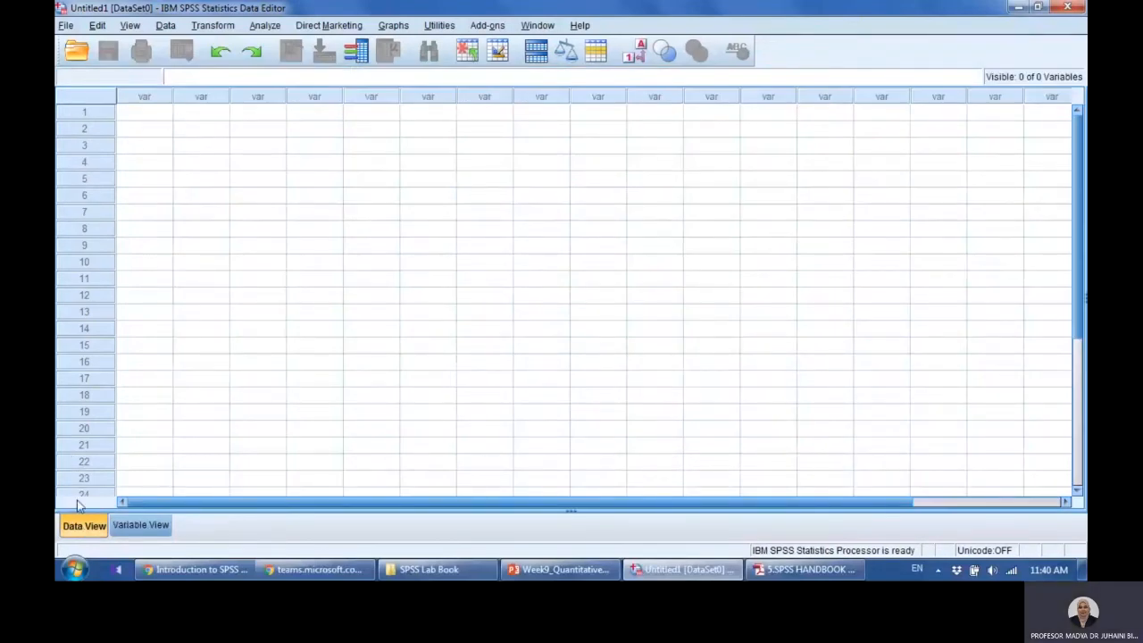
pyautogui.click(127, 528)
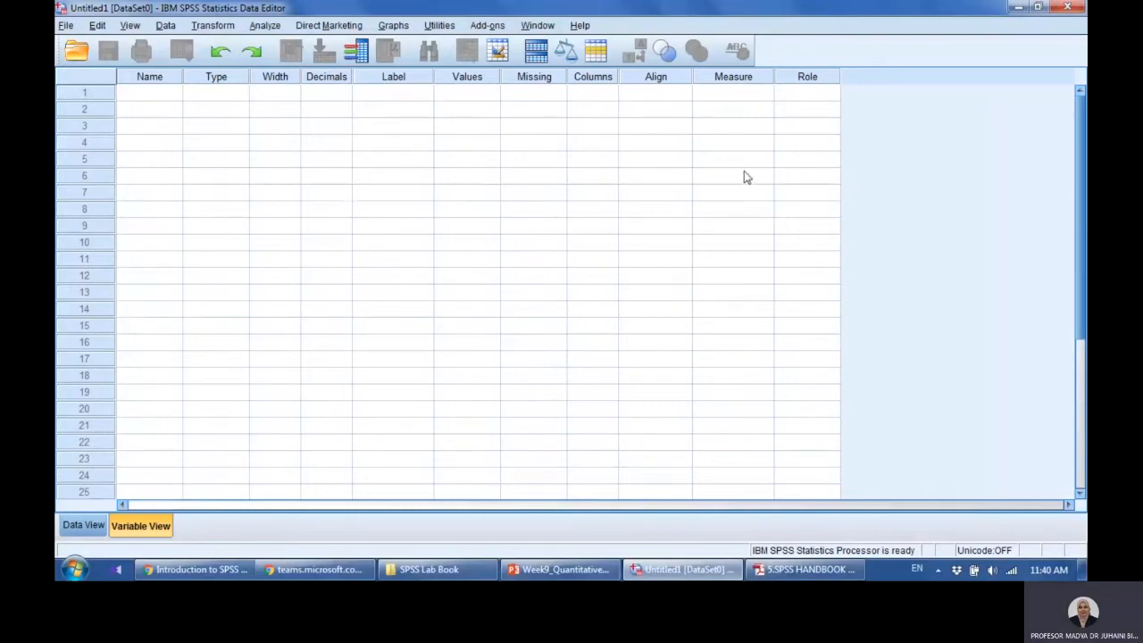
pyautogui.click(77, 526)
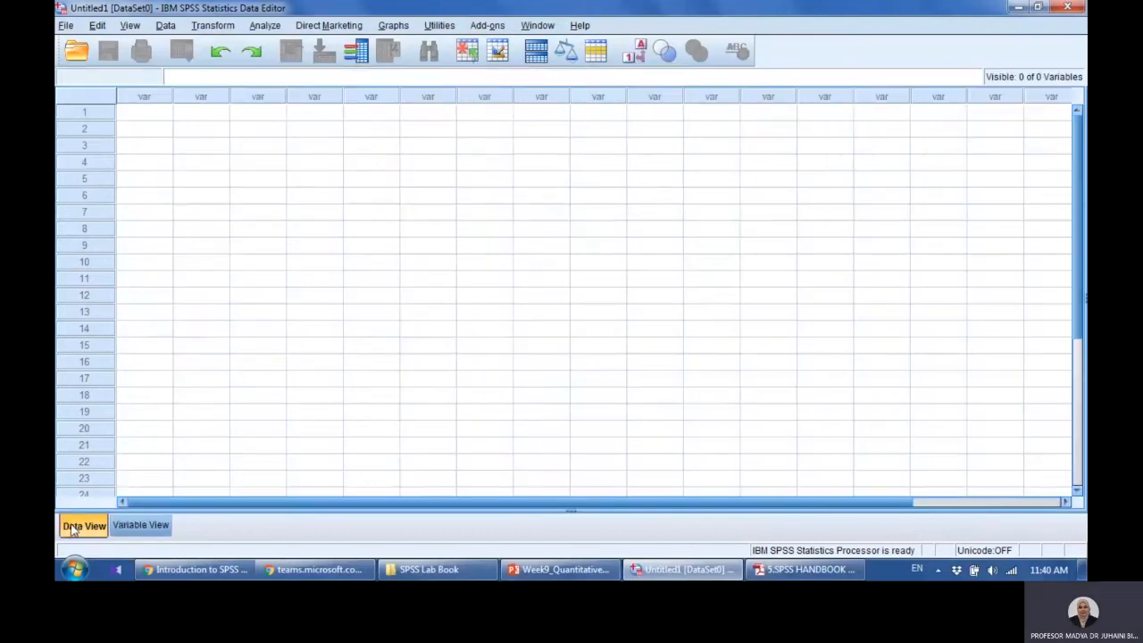
pyautogui.click(141, 526)
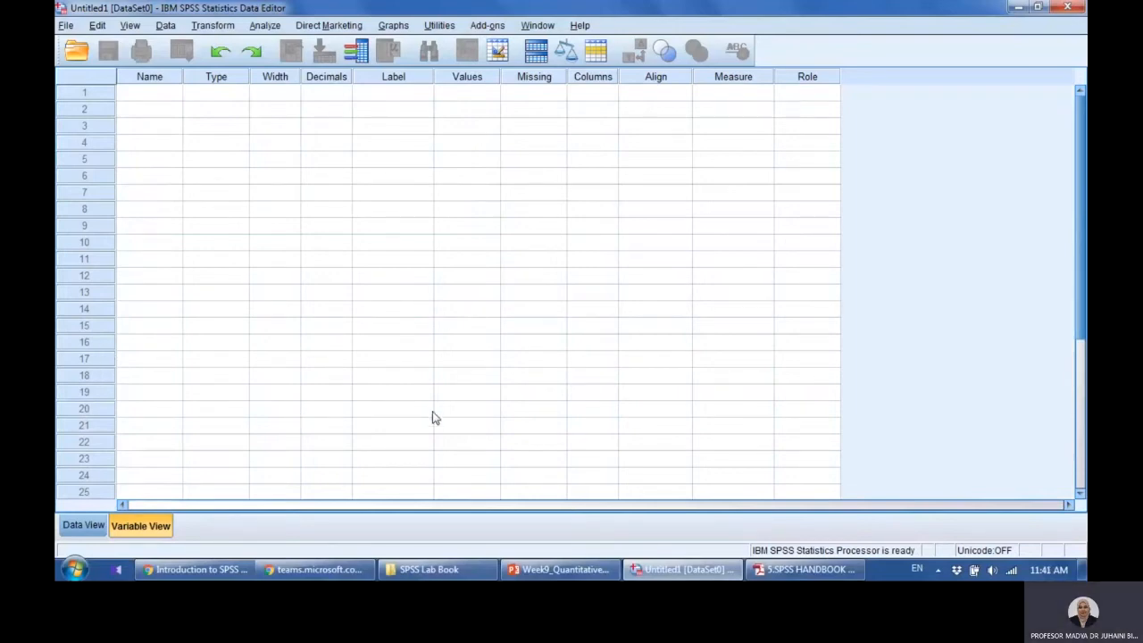
pyautogui.click(84, 526)
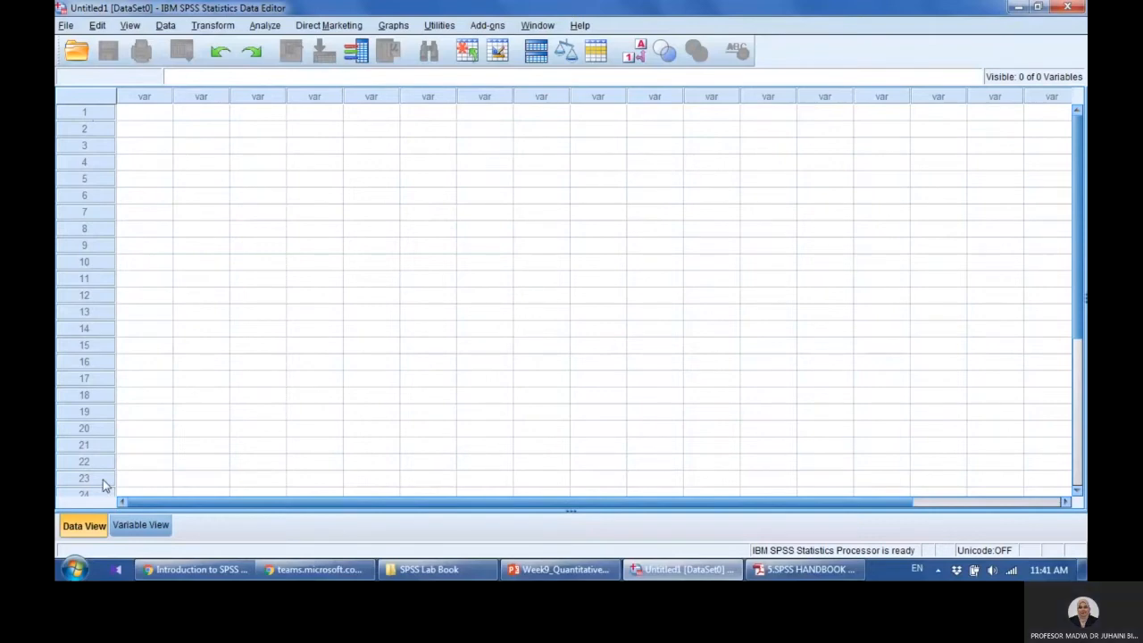
pyautogui.click(147, 527)
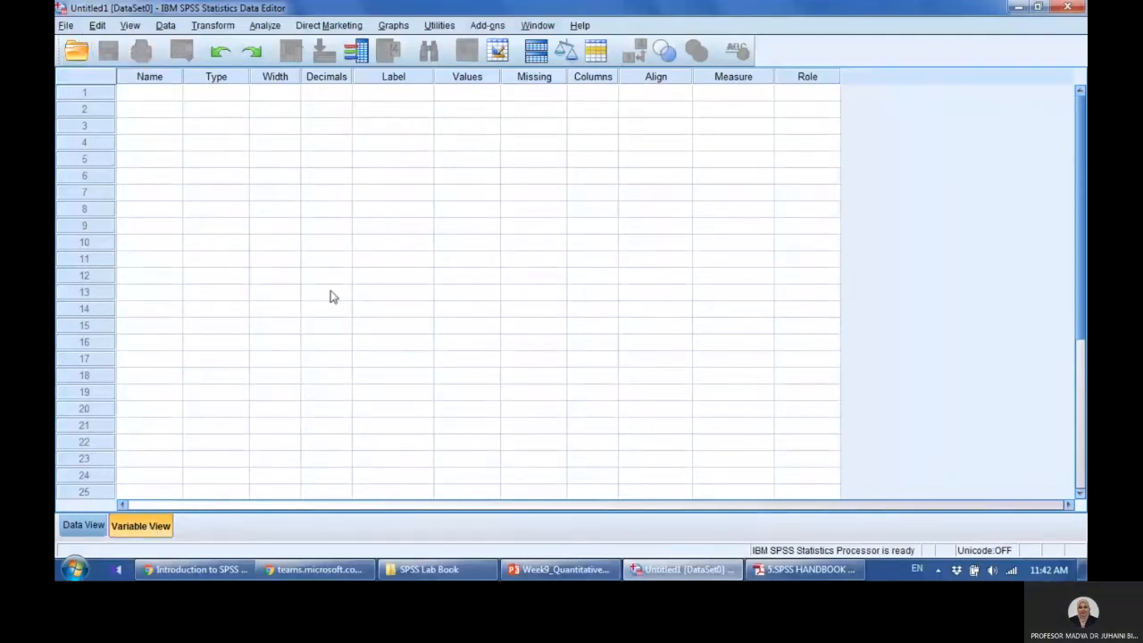
# - Open the 1991_U.S._General_Social_Survey data file from the SPSS Lab Data Files folder and show its Data Editor window maximized
pyautogui.click(489, 574)
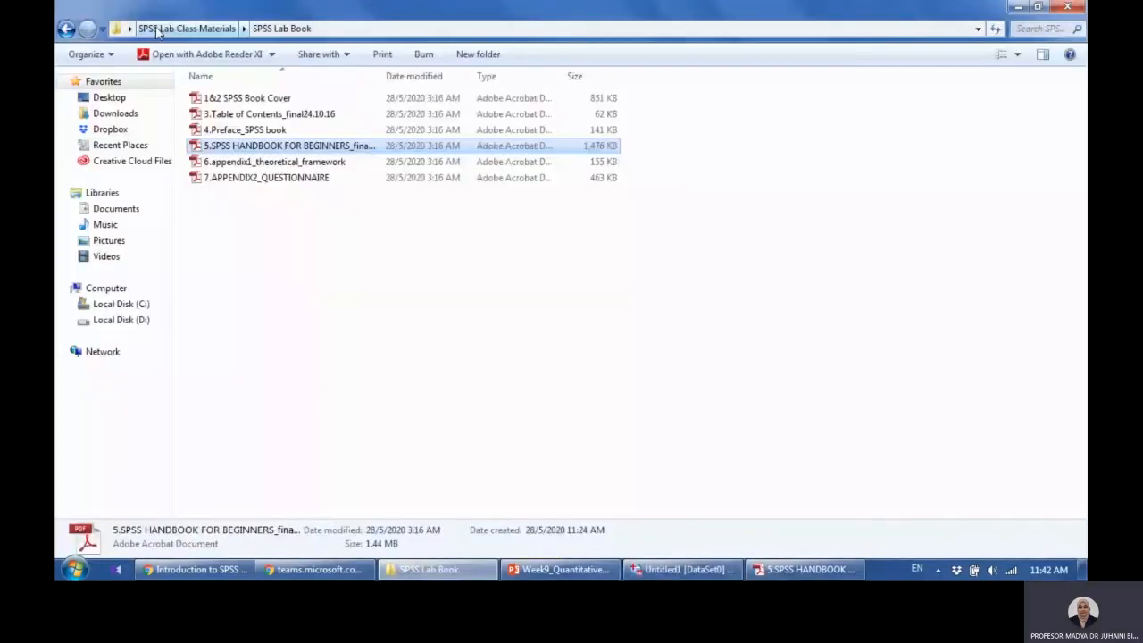
pyautogui.click(159, 29)
pyautogui.doubleClick(246, 113)
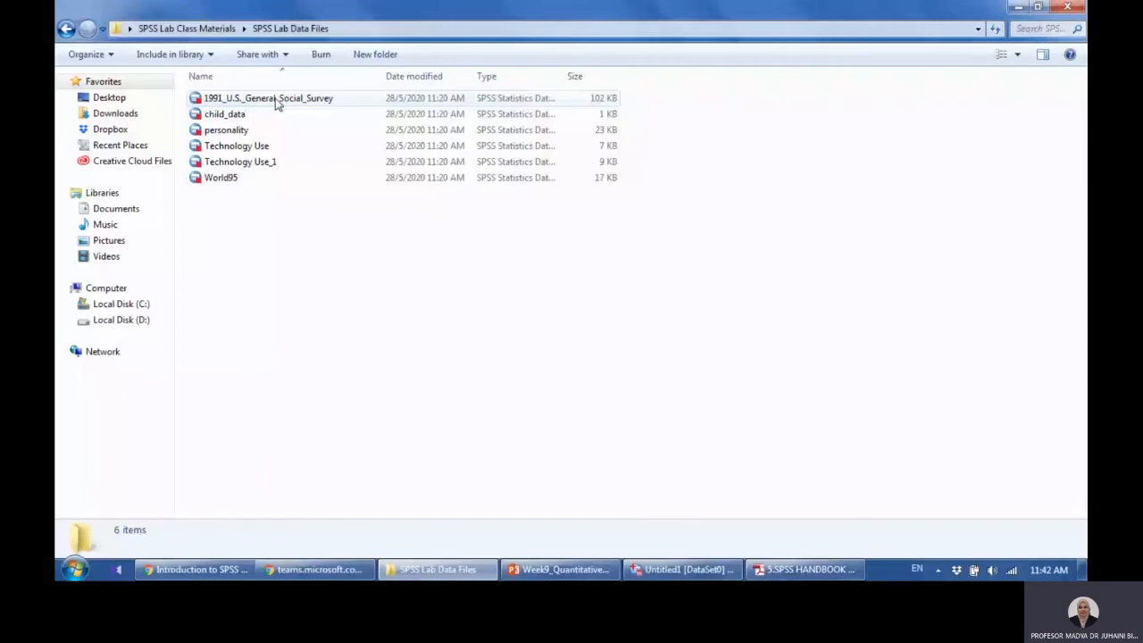
pyautogui.doubleClick(272, 99)
pyautogui.click(622, 576)
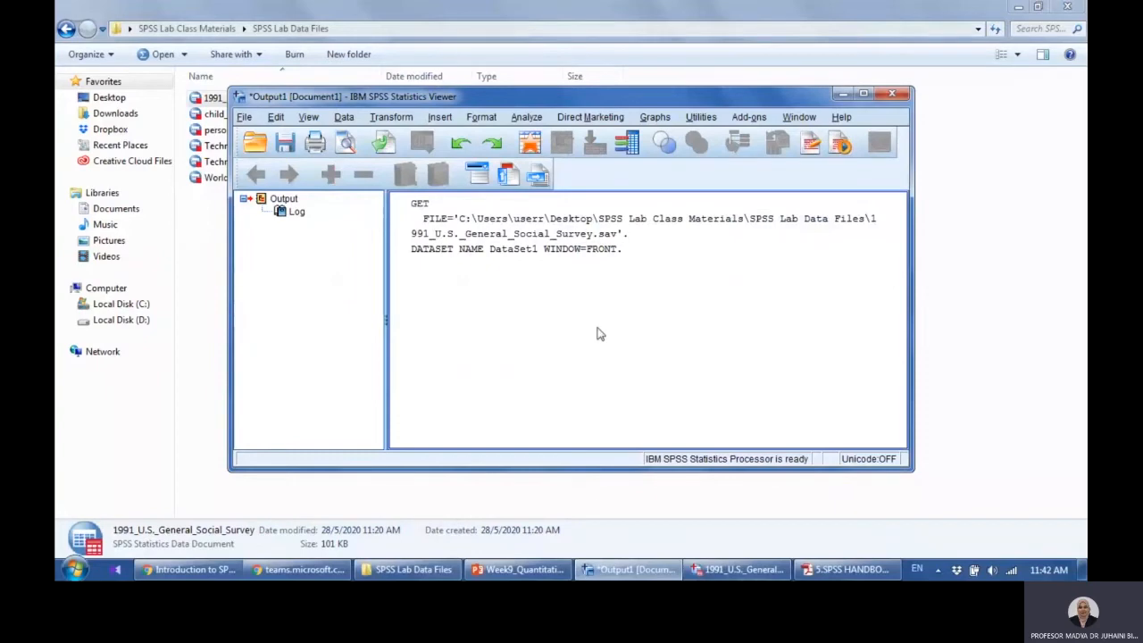
pyautogui.moveTo(705, 574)
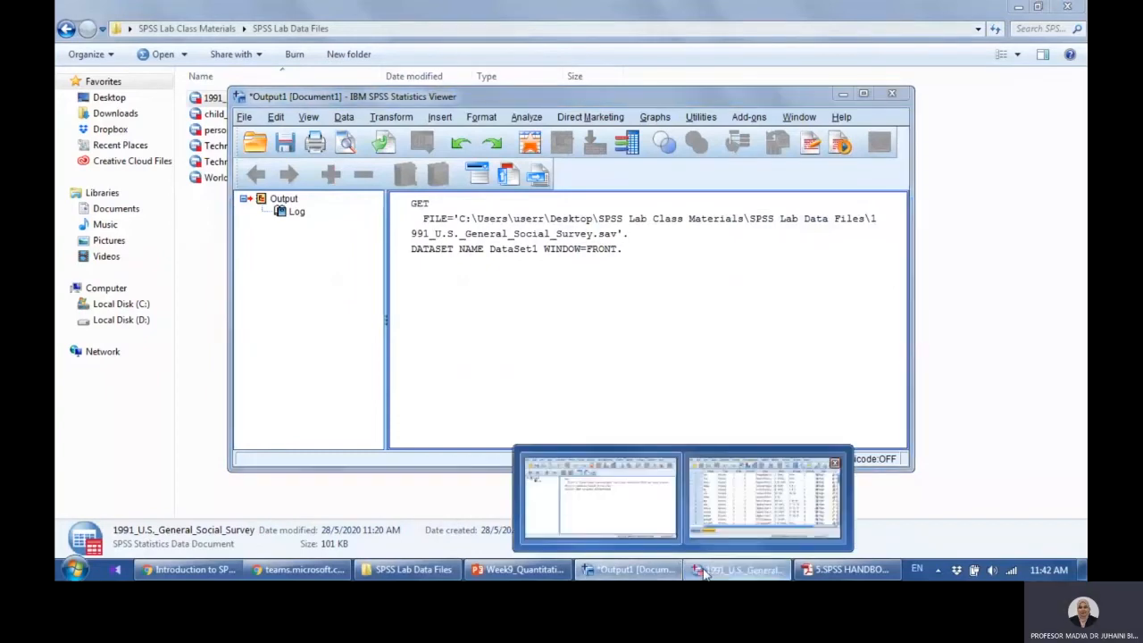
pyautogui.click(763, 496)
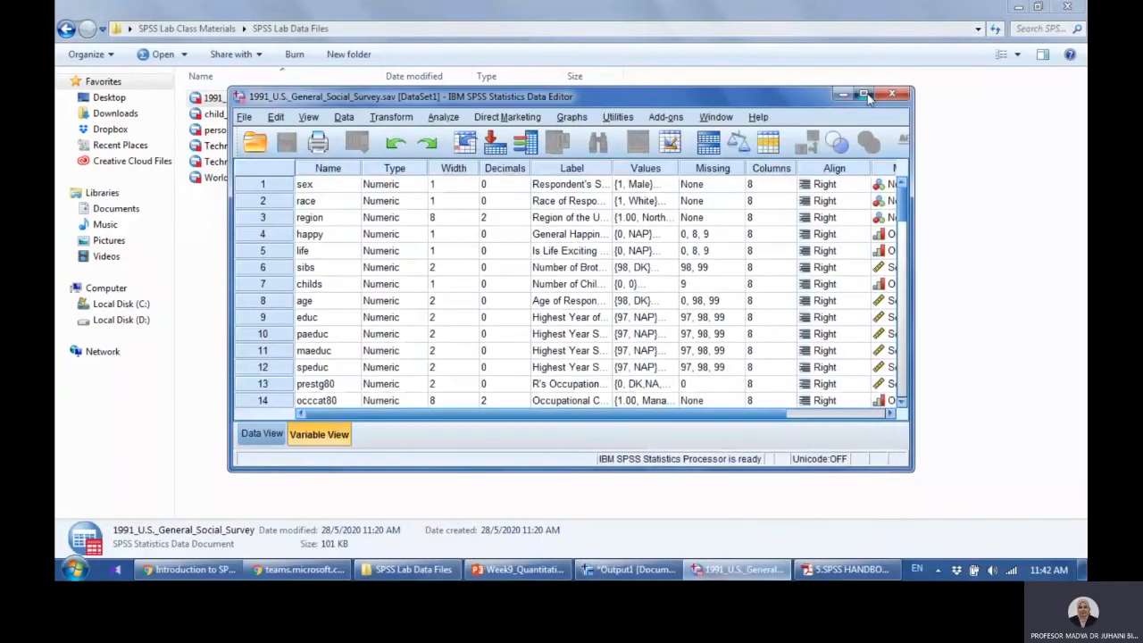
pyautogui.click(863, 94)
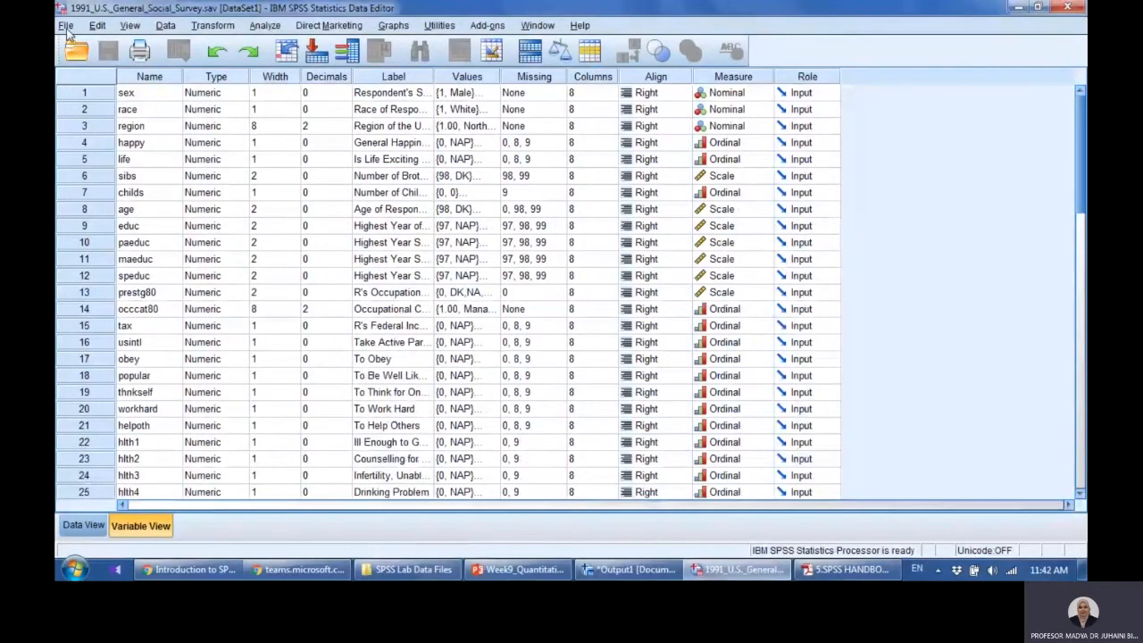
pyautogui.click(67, 27)
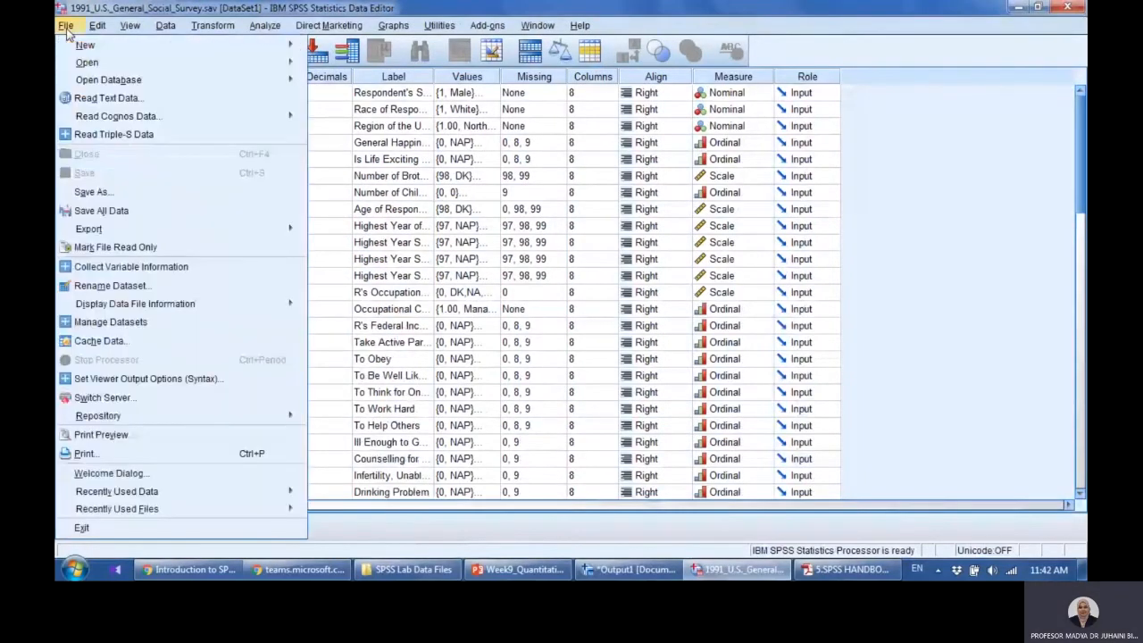
pyautogui.moveTo(257, 48)
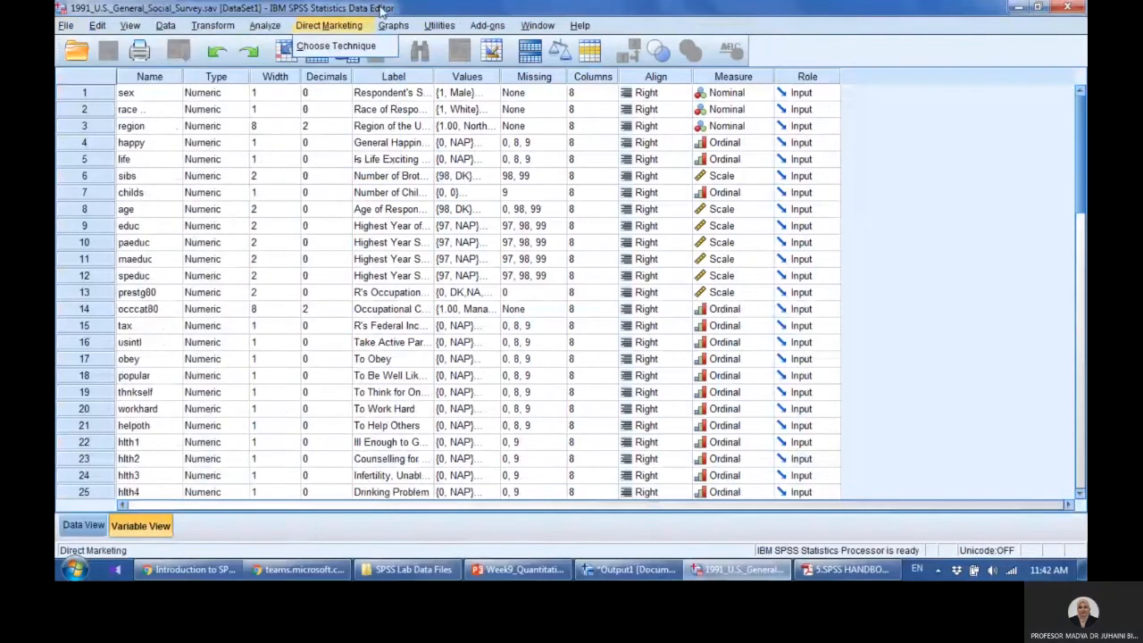
pyautogui.moveTo(421, 9); pyautogui.dragTo(329, 49)
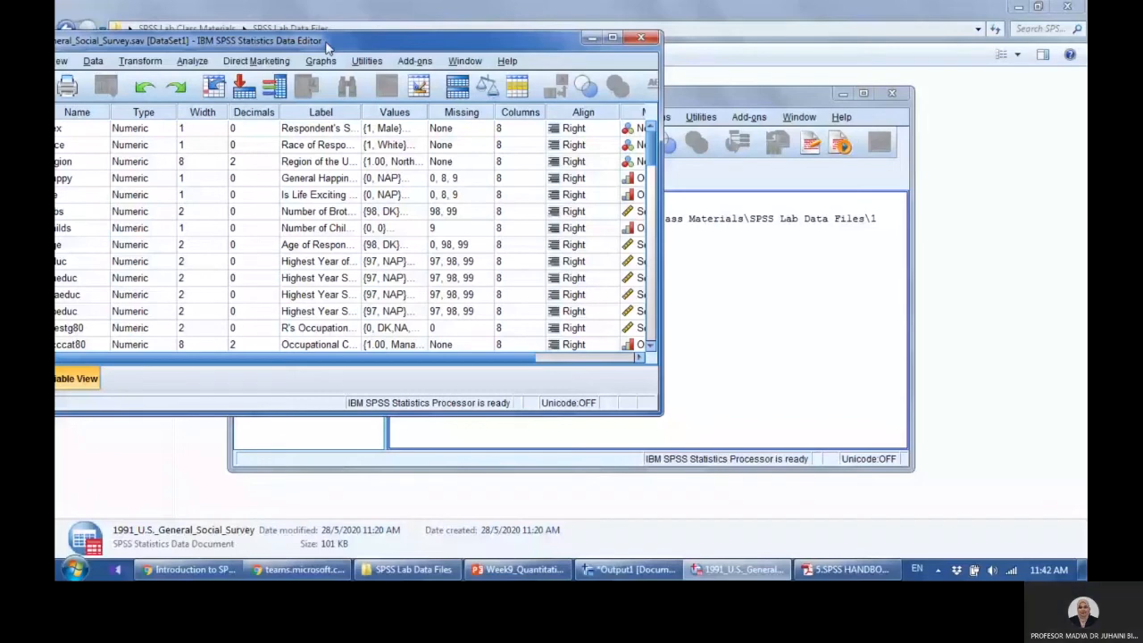
pyautogui.click(613, 38)
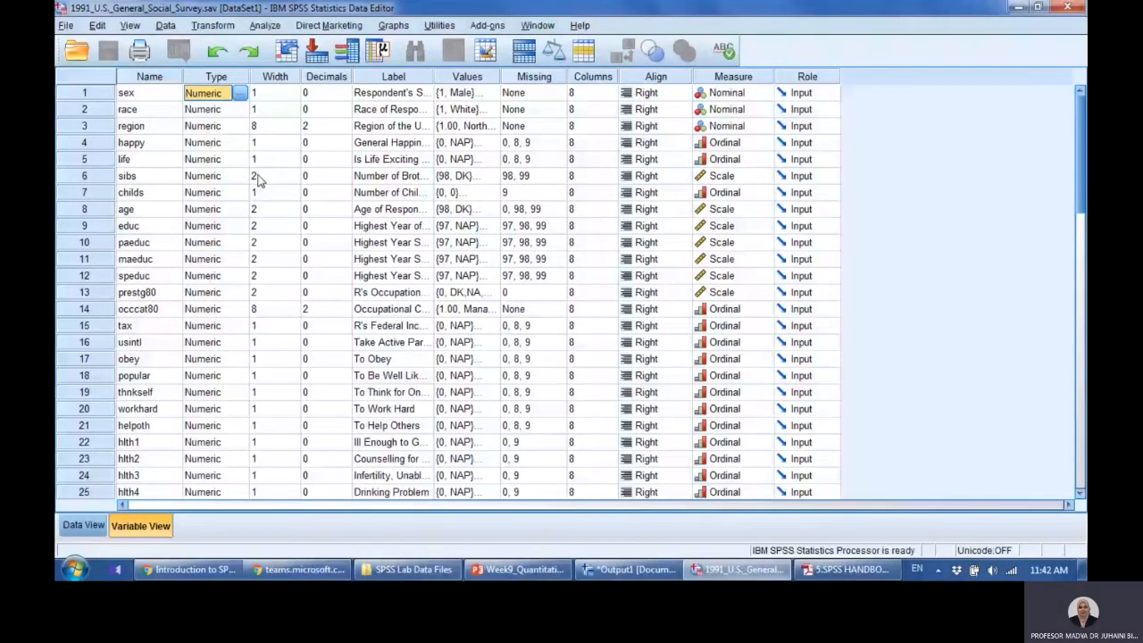
pyautogui.hotkey('ctrl', 'o')
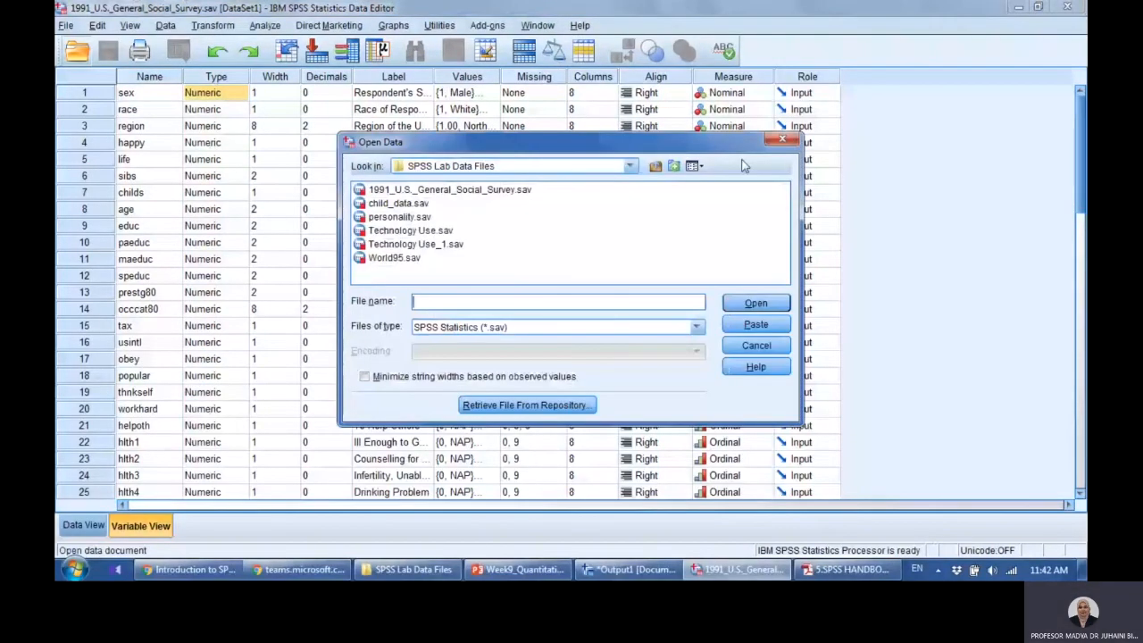
pyautogui.click(773, 143)
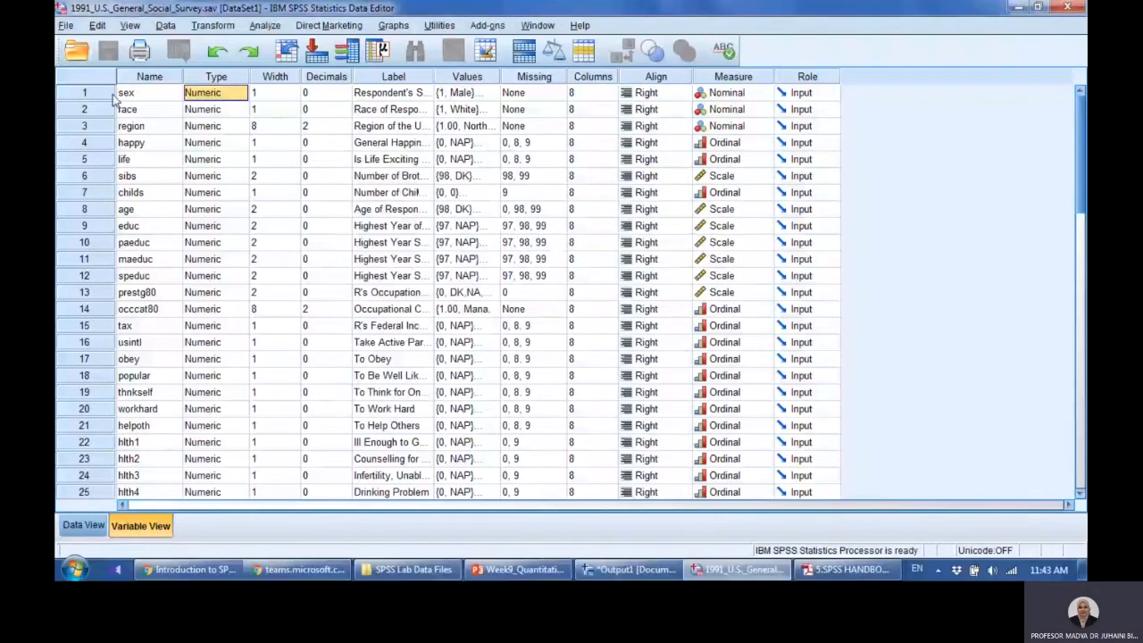
# - Examine the variable rows in Variable View, from sex in row 1 to hlth8 in row 29
pyautogui.click(86, 93)
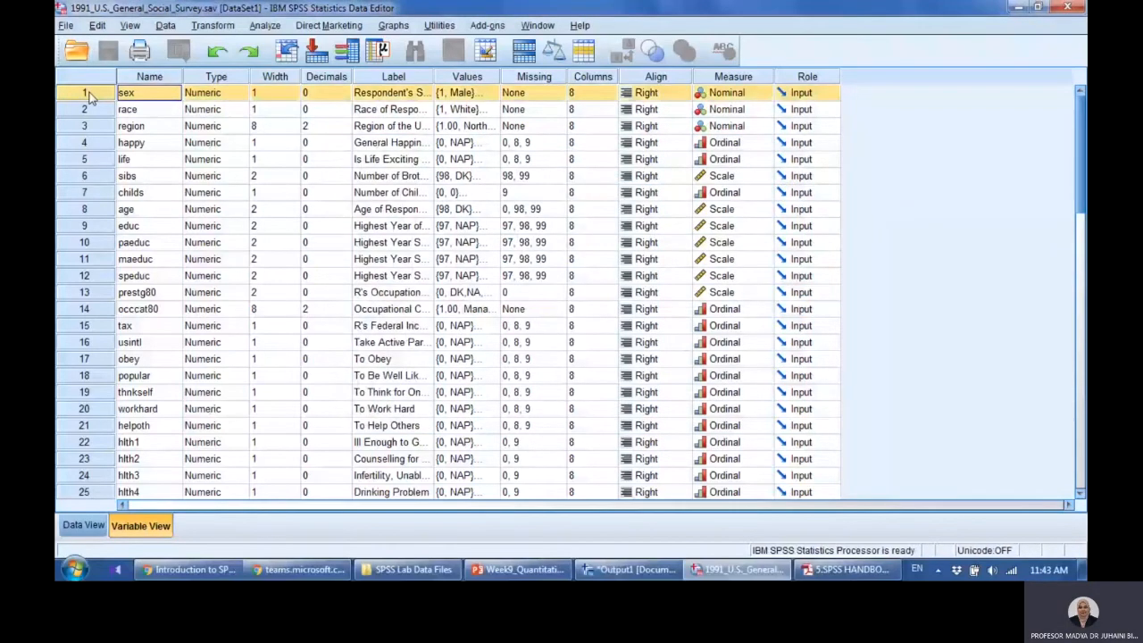
pyautogui.click(323, 93)
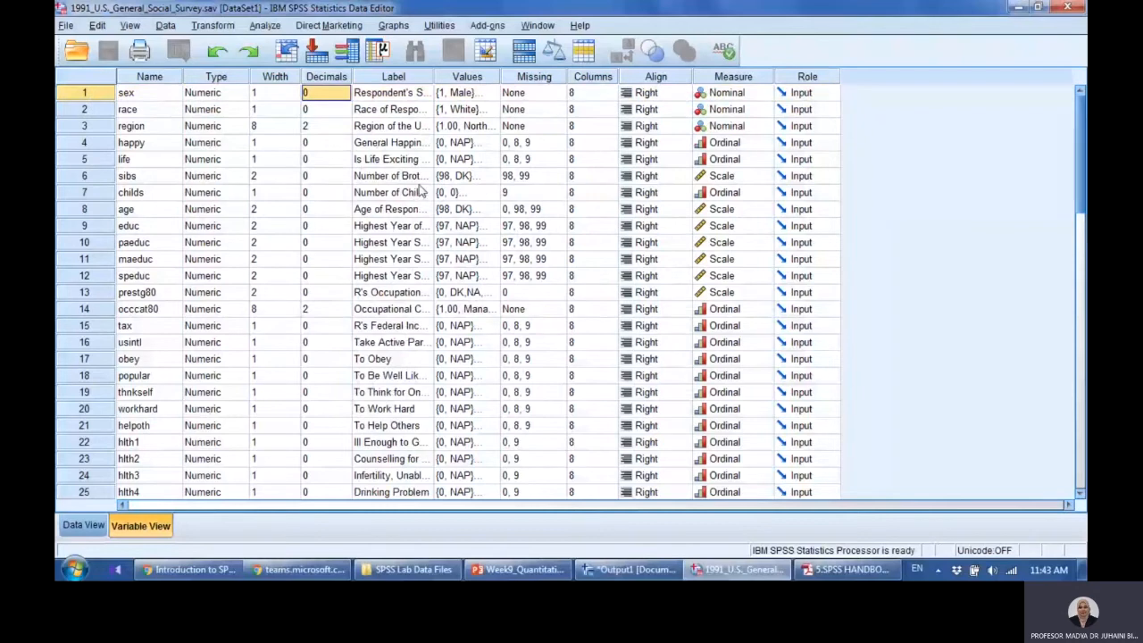
pyautogui.scroll(-2, 1076, 148)
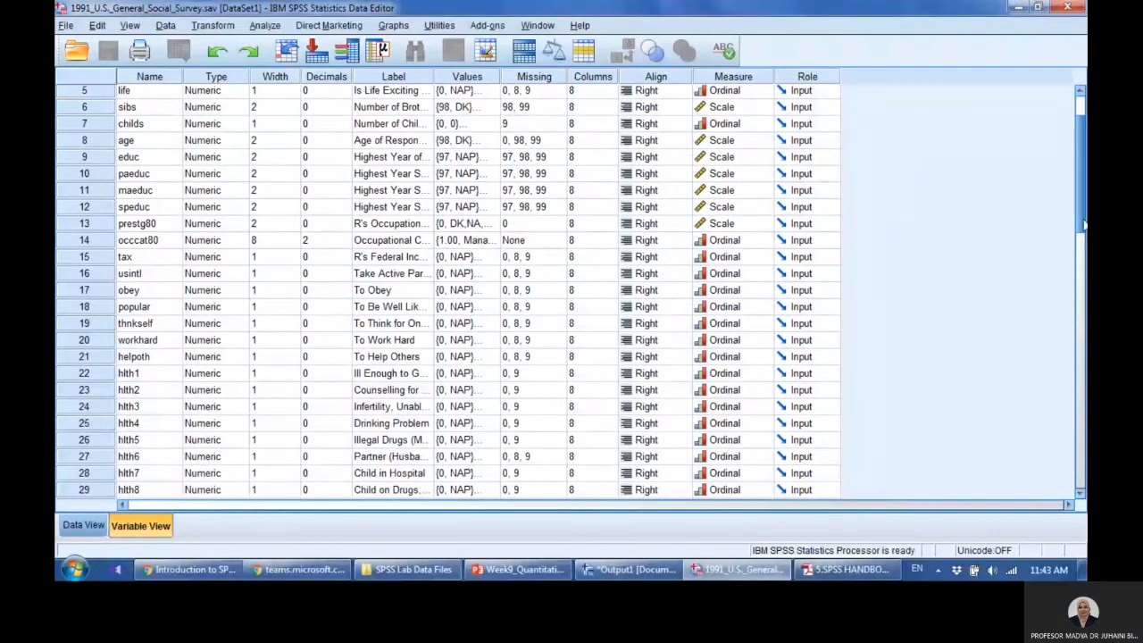
pyautogui.click(92, 491)
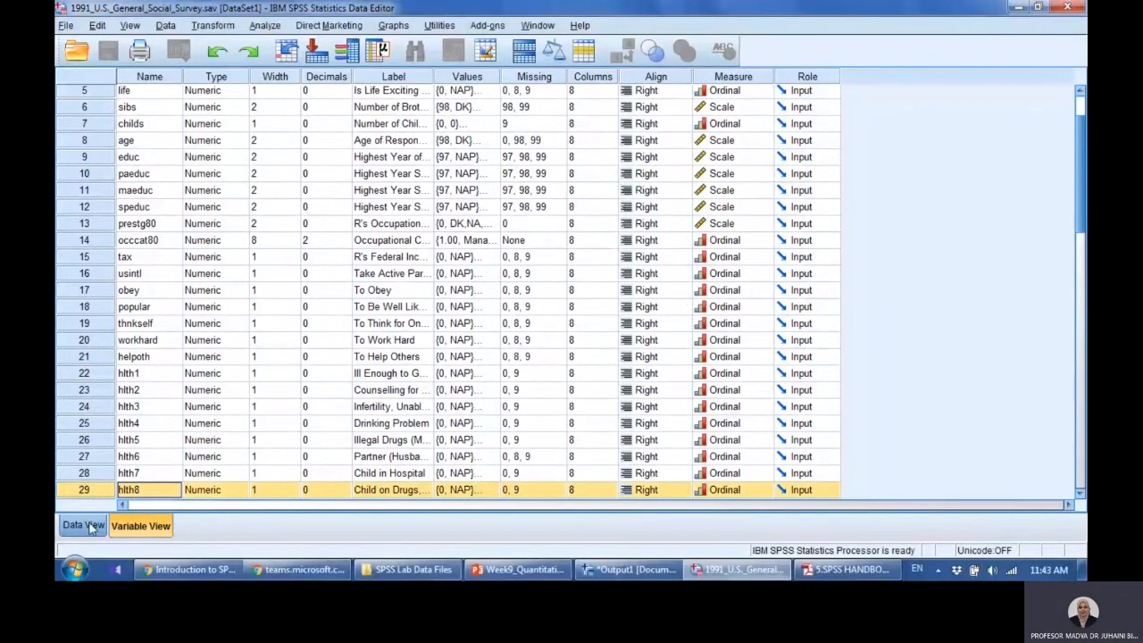
# - Inspect the variable columns in Data View up to the last one, prob4, and return to Variable View
pyautogui.click(83, 525)
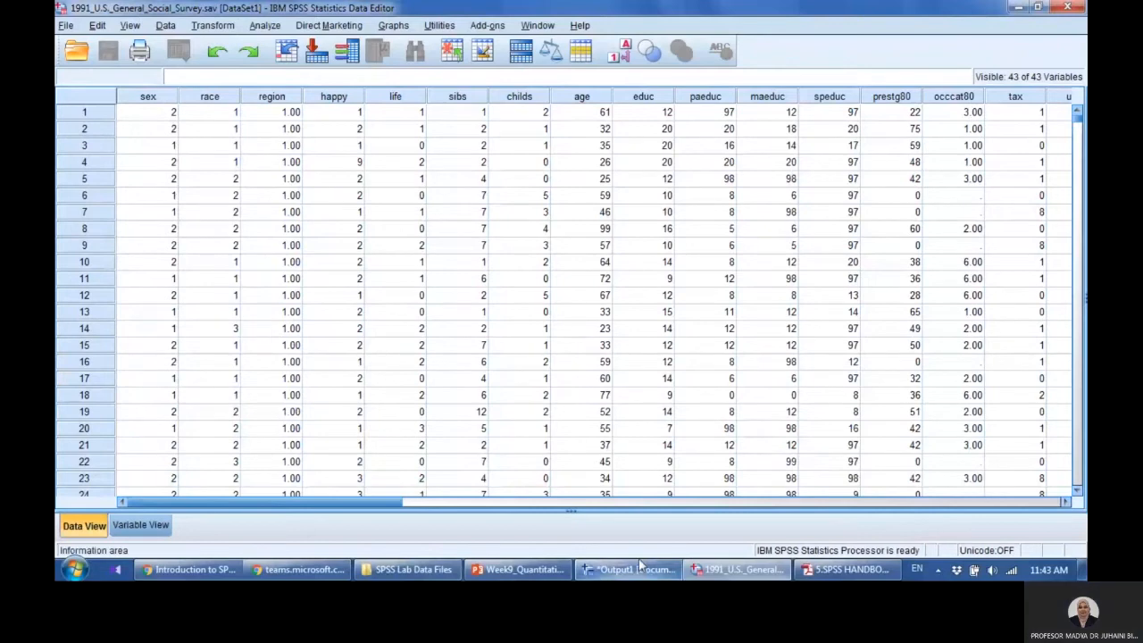
pyautogui.moveTo(397, 509); pyautogui.dragTo(811, 81)
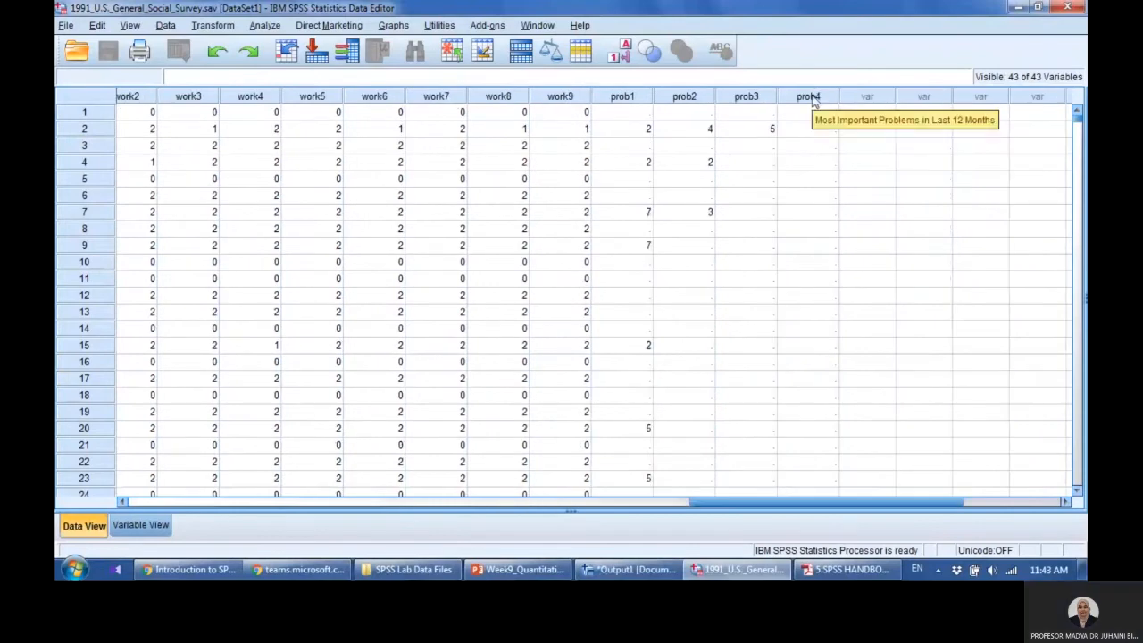
pyautogui.click(809, 97)
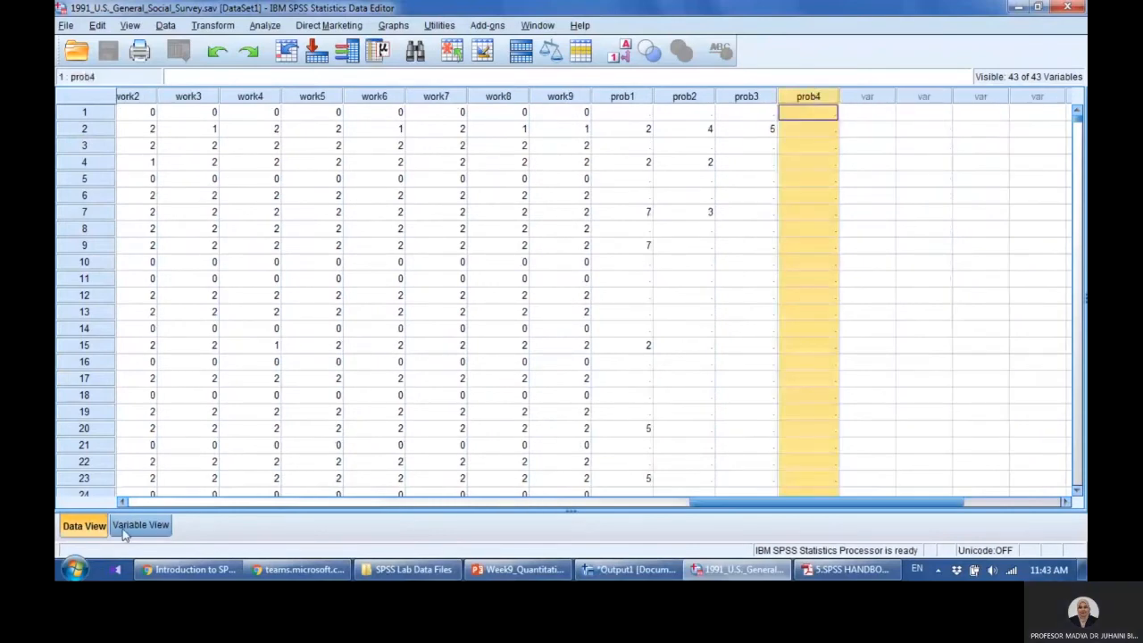
pyautogui.click(125, 530)
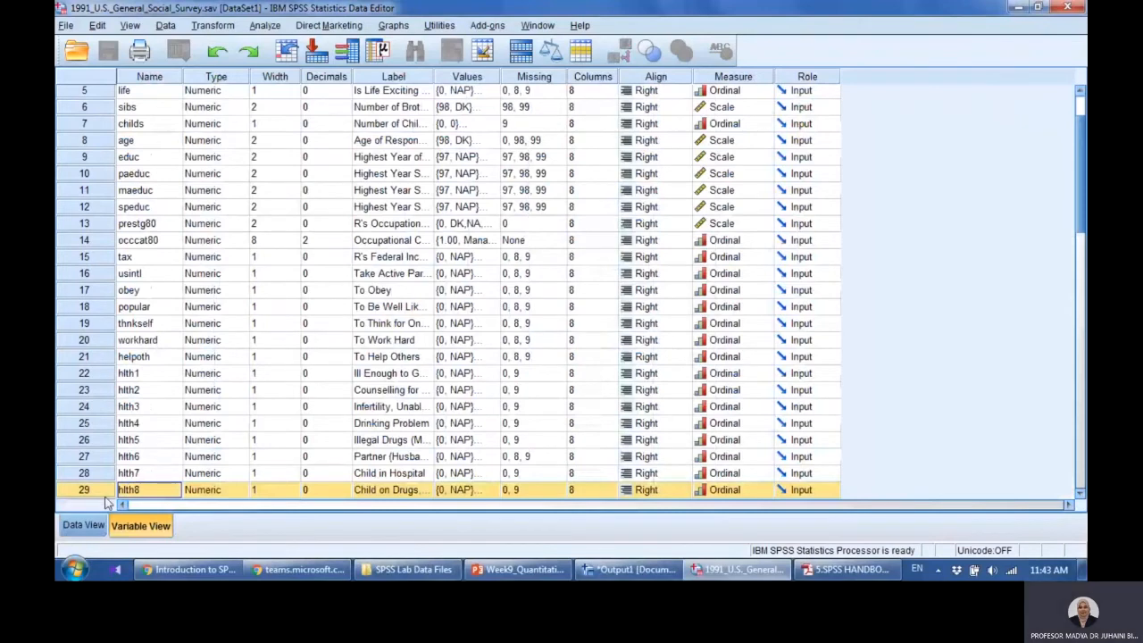
# - Go through the cases in Data View to the end of the dataset and select the last case's row
pyautogui.click(97, 525)
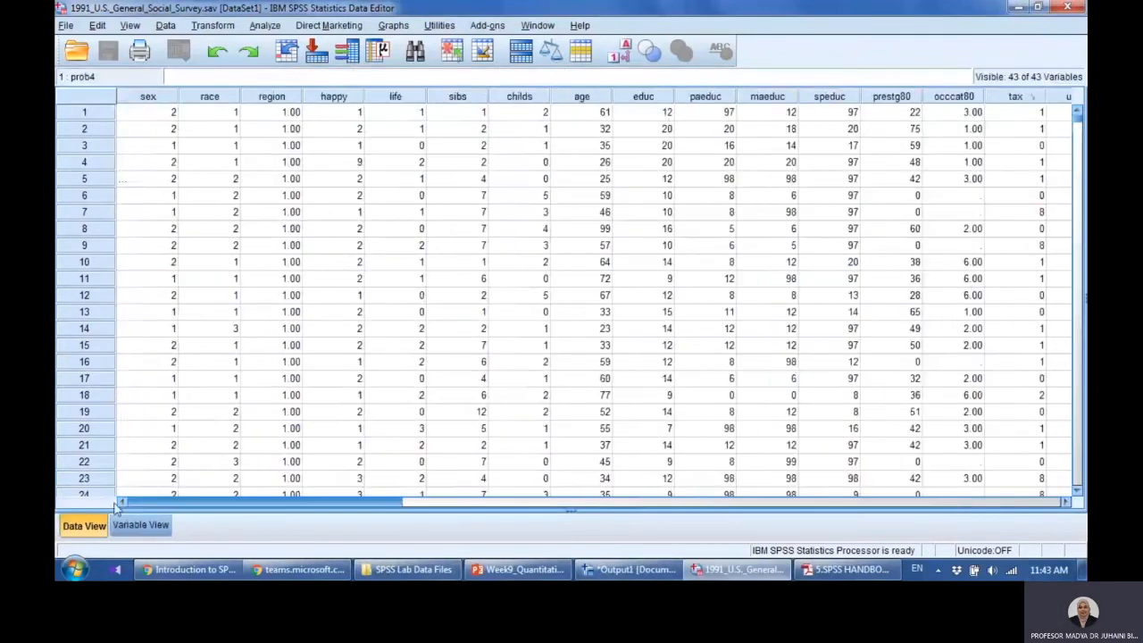
pyautogui.click(1080, 129)
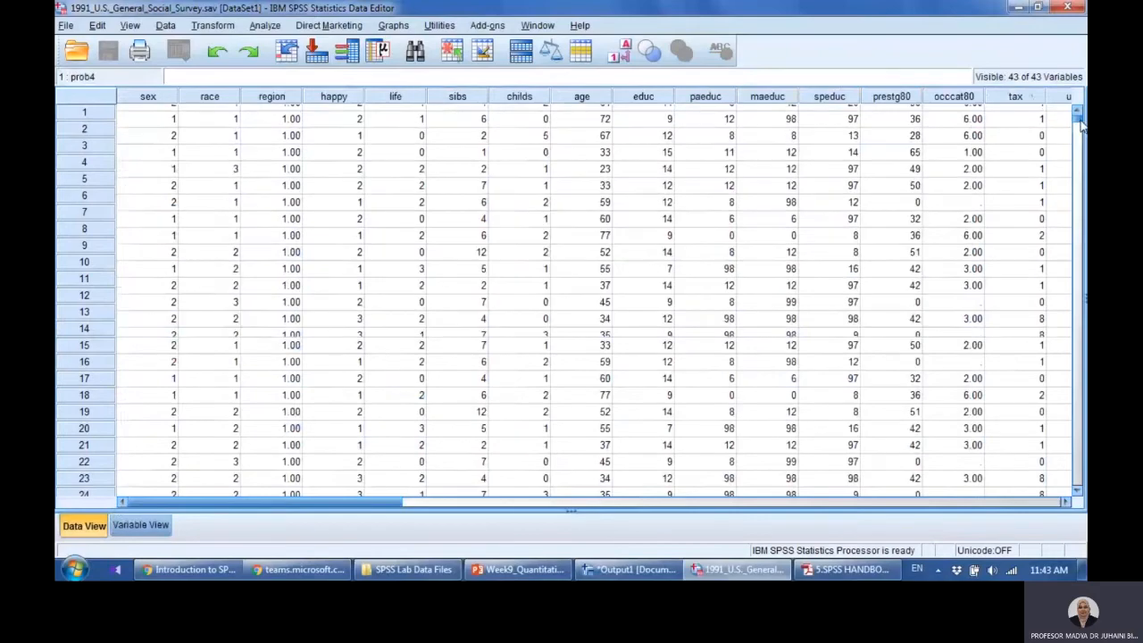
pyautogui.moveTo(1080, 130); pyautogui.dragTo(1079, 381)
pyautogui.moveTo(1080, 382); pyautogui.dragTo(1080, 437)
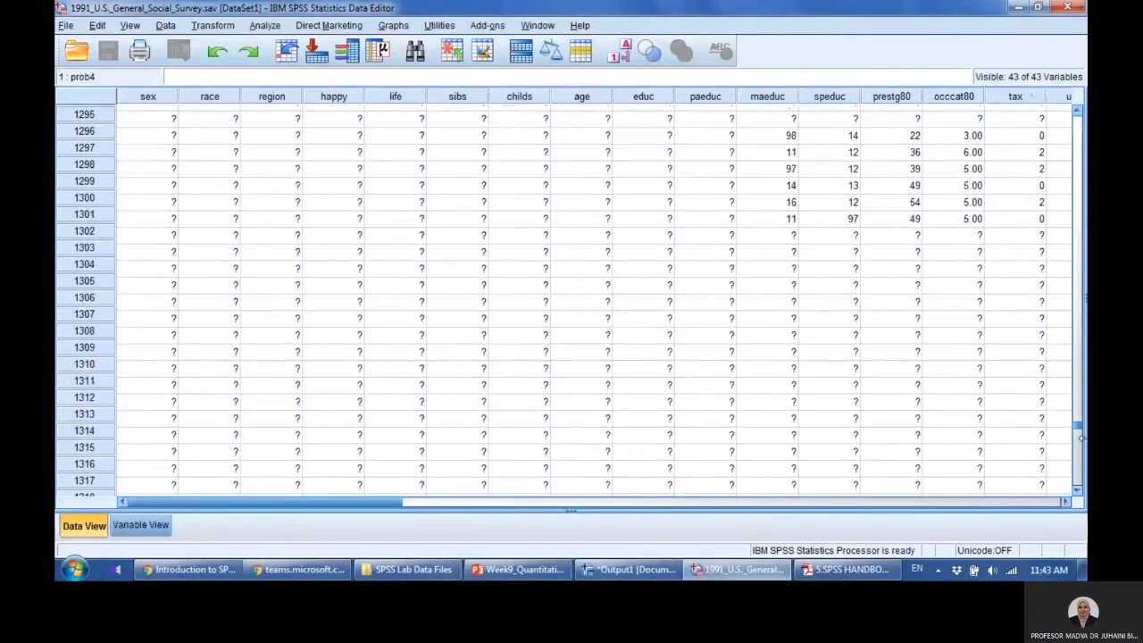
pyautogui.moveTo(1080, 437); pyautogui.dragTo(1079, 487)
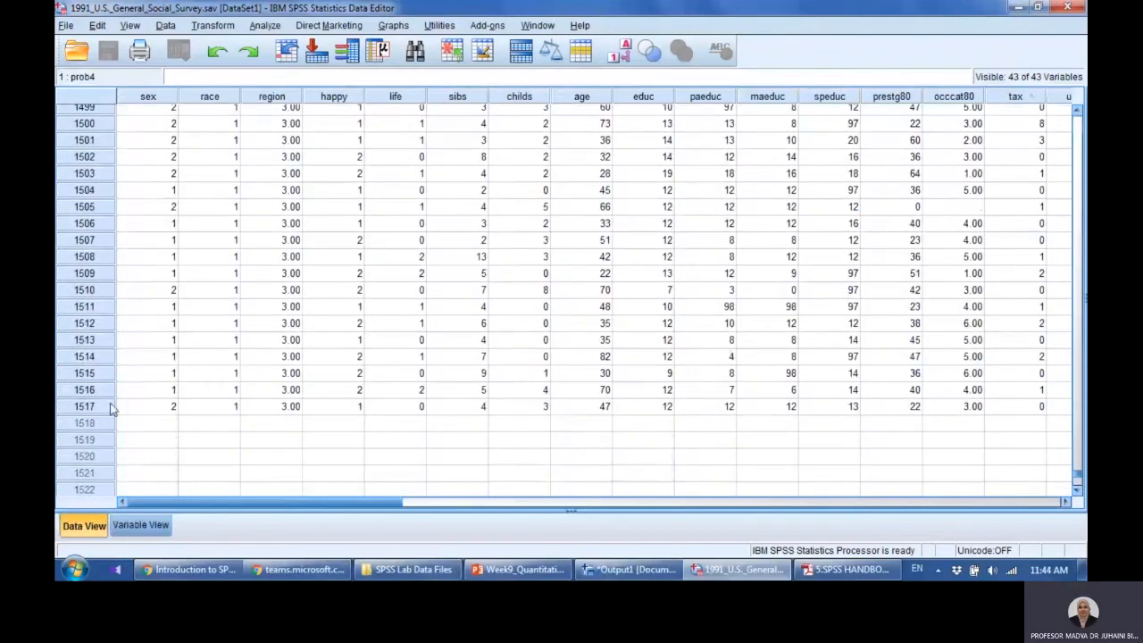
pyautogui.click(111, 408)
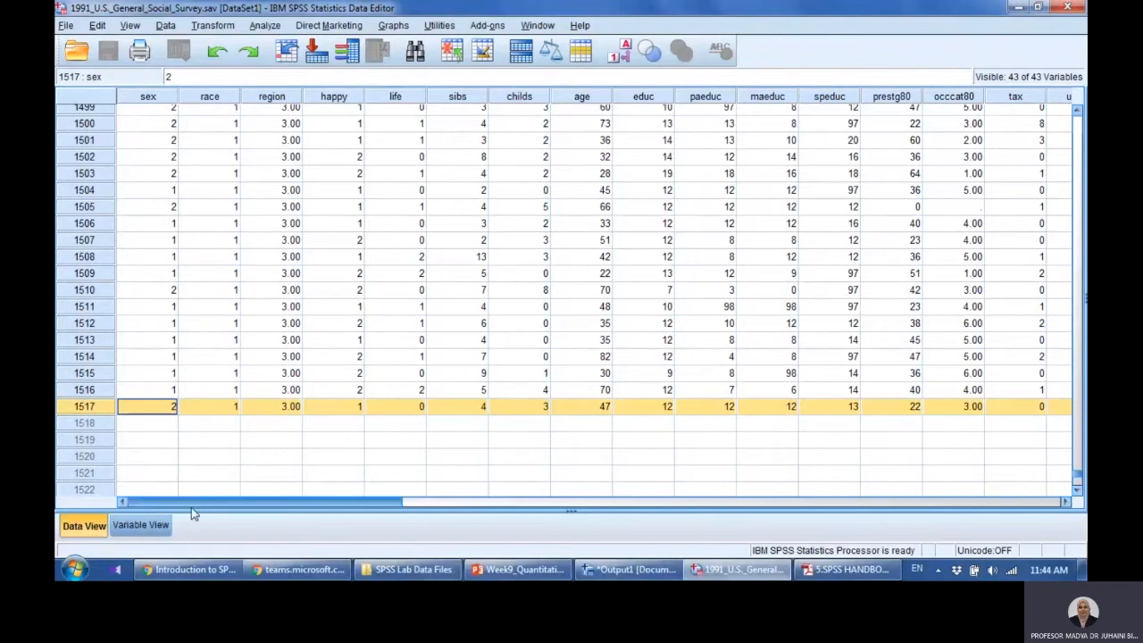
# - Inspect the attributes of the sibs variable in Variable View and select its Type cell
pyautogui.click(143, 525)
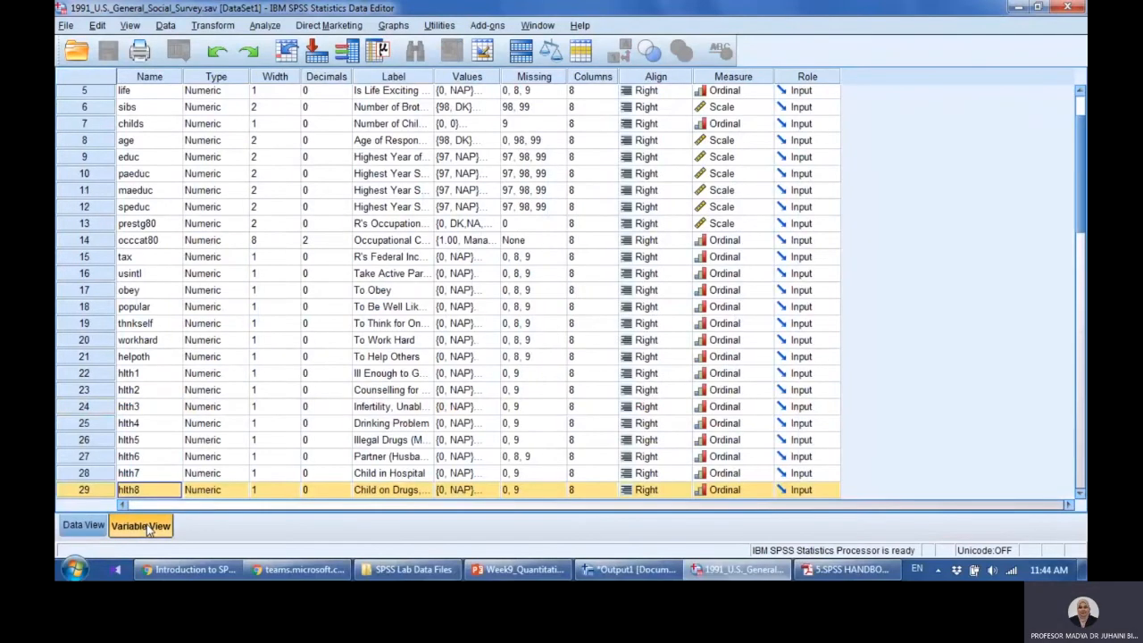
pyautogui.click(134, 107)
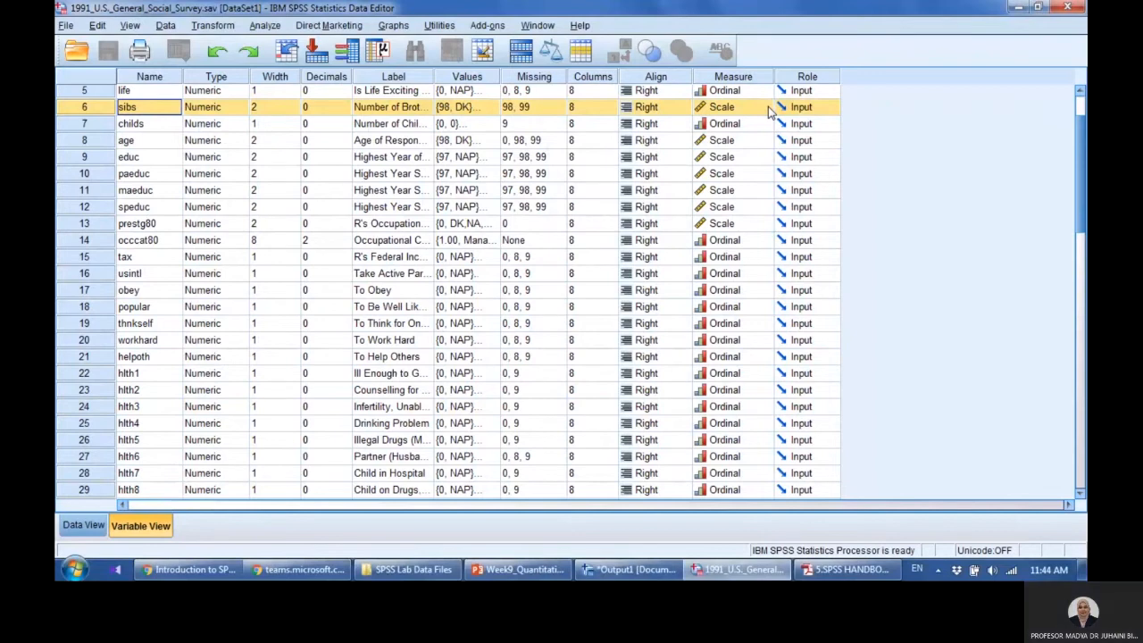
pyautogui.click(214, 109)
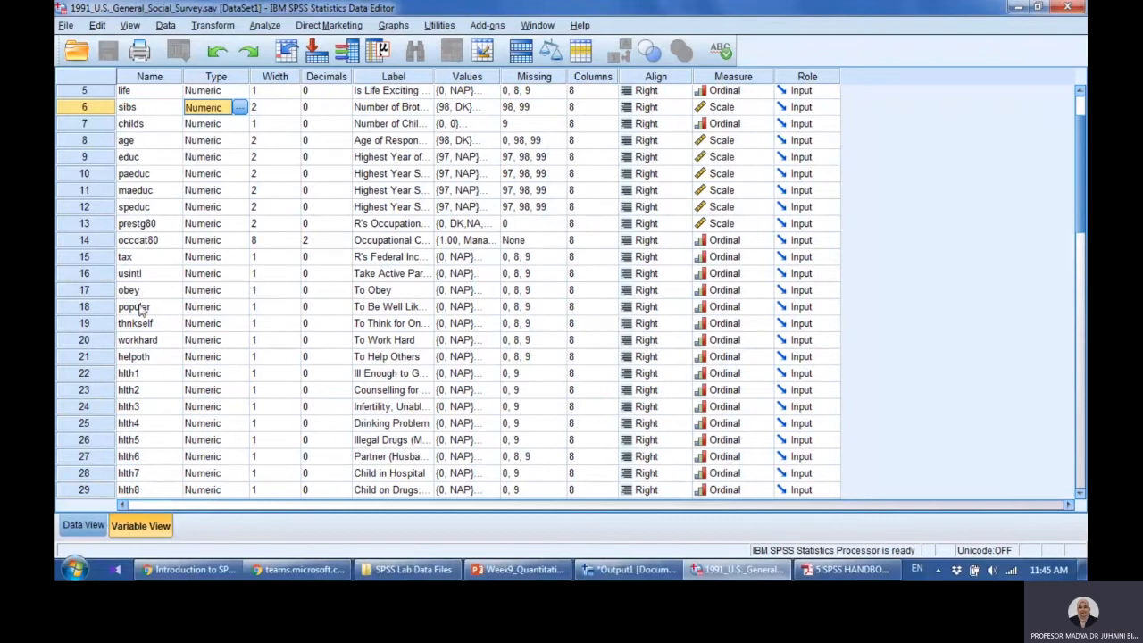
# - Go through the attributes of the sibs variable from Type up to Missing
pyautogui.press('Right')
pyautogui.press('Right')
pyautogui.press('Right')
pyautogui.press('Right')
pyautogui.press('Right')
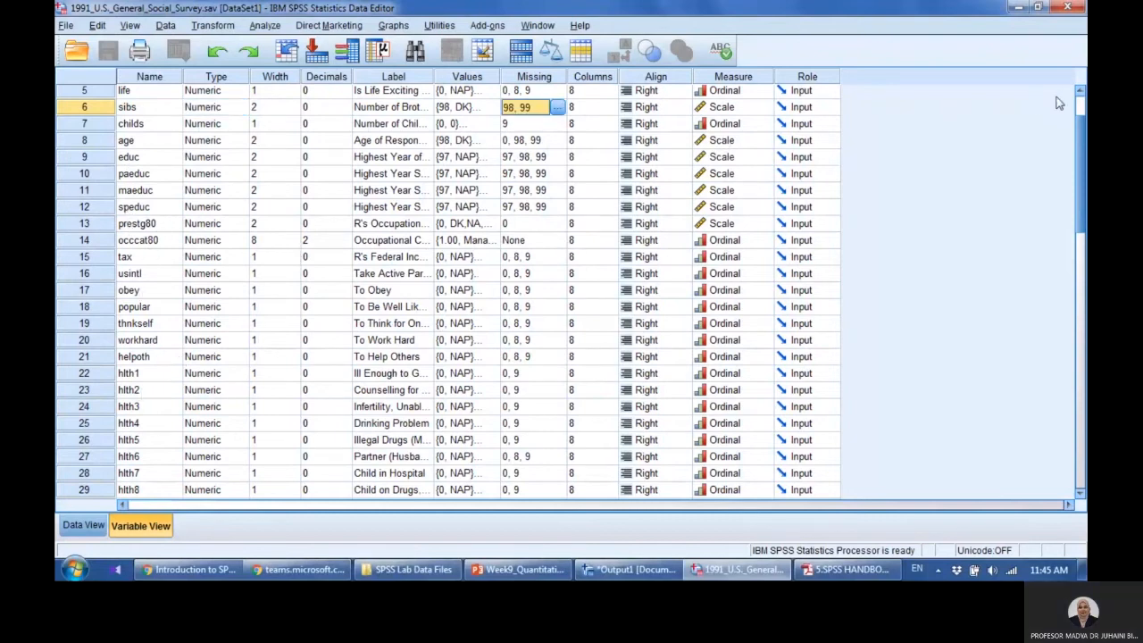
# - Select the region variable's row and inspect its attributes through to Role
pyautogui.moveTo(1081, 123); pyautogui.dragTo(1085, 103)
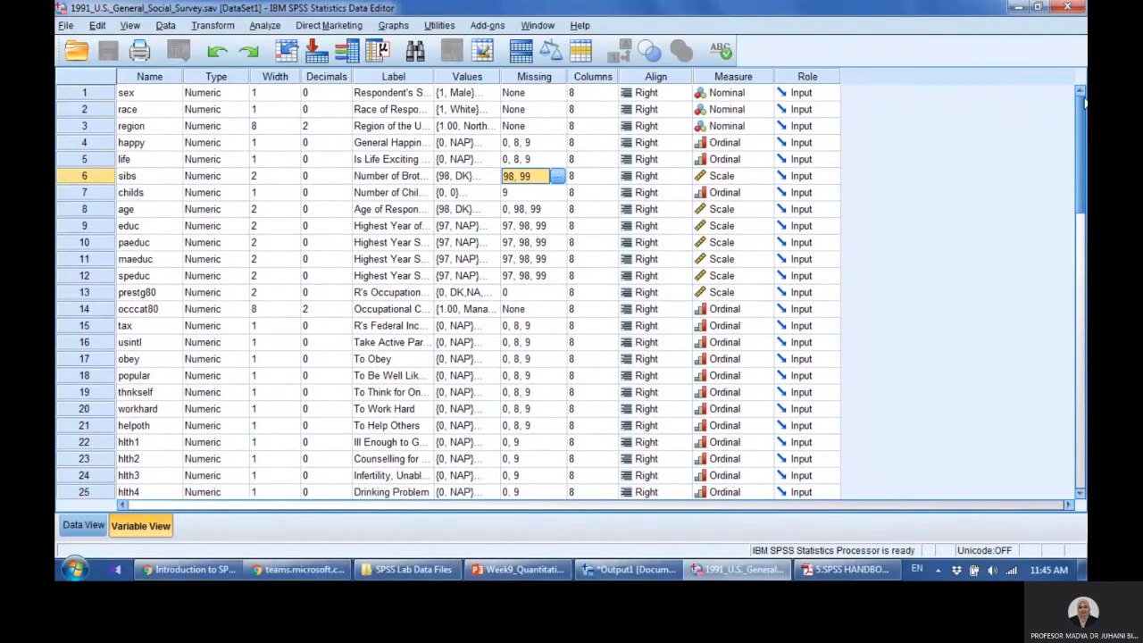
pyautogui.click(138, 125)
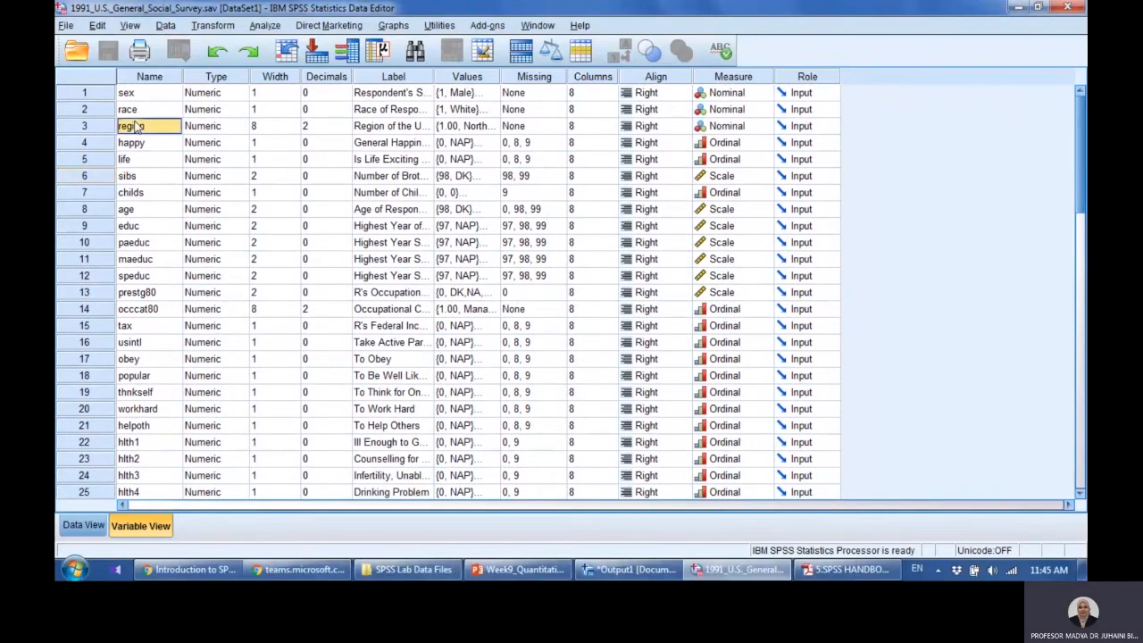
pyautogui.click(82, 130)
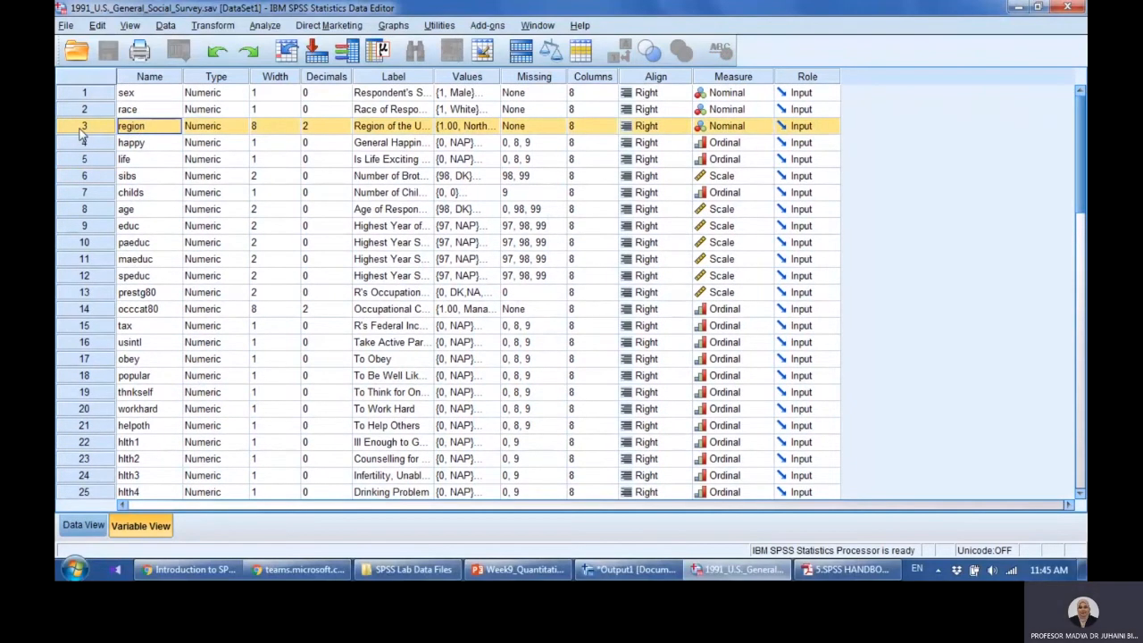
pyautogui.click(329, 132)
pyautogui.press('Right')
pyautogui.press('Right')
pyautogui.press('Right')
pyautogui.press('Right')
pyautogui.press('Right')
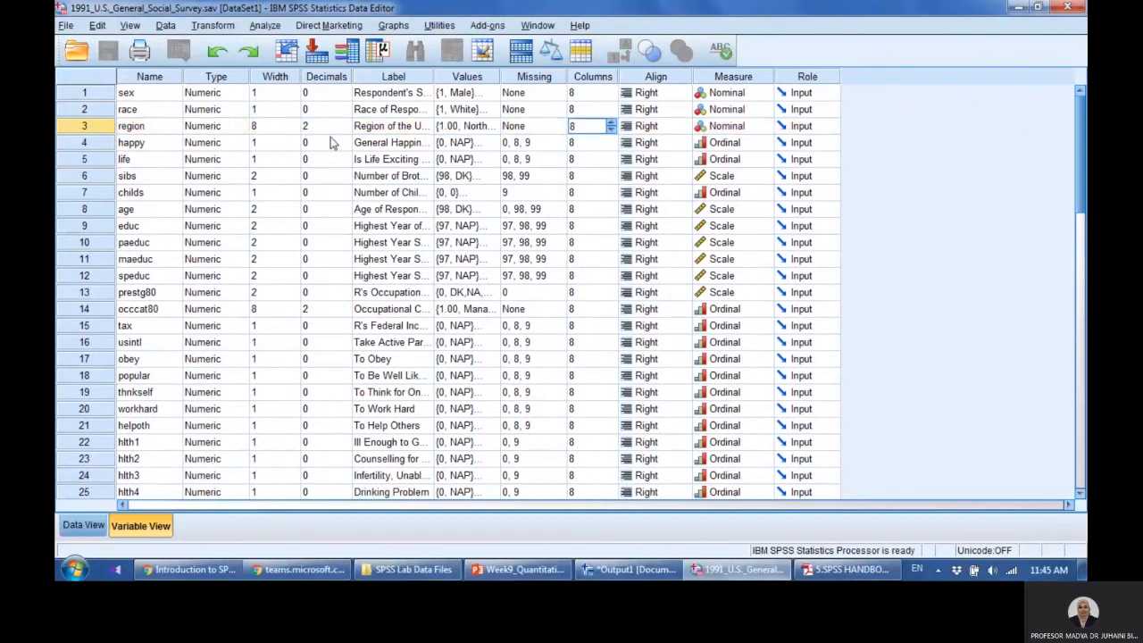
pyautogui.press('Right')
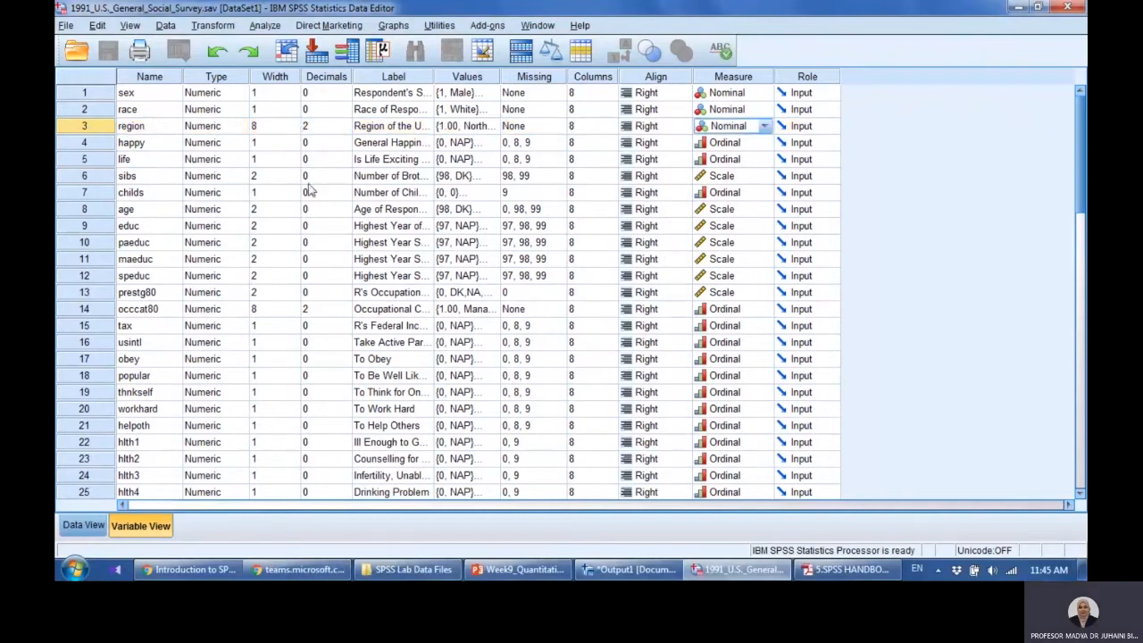
pyautogui.press('Right')
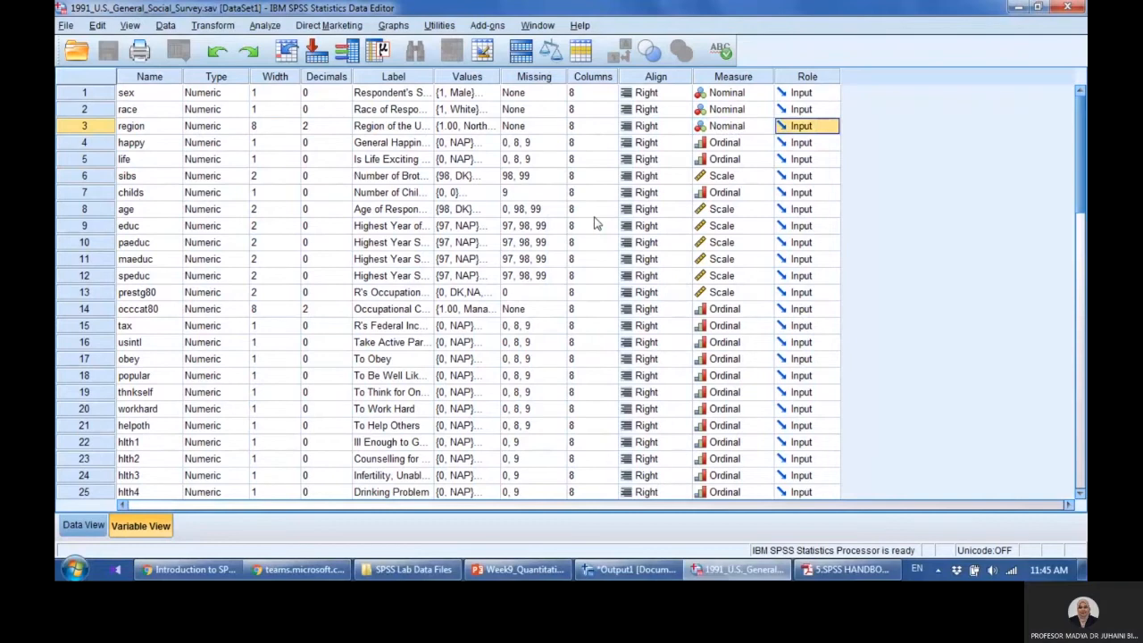
# - Review the measurement level options for the region variable, leaving Nominal in place
pyautogui.click(712, 127)
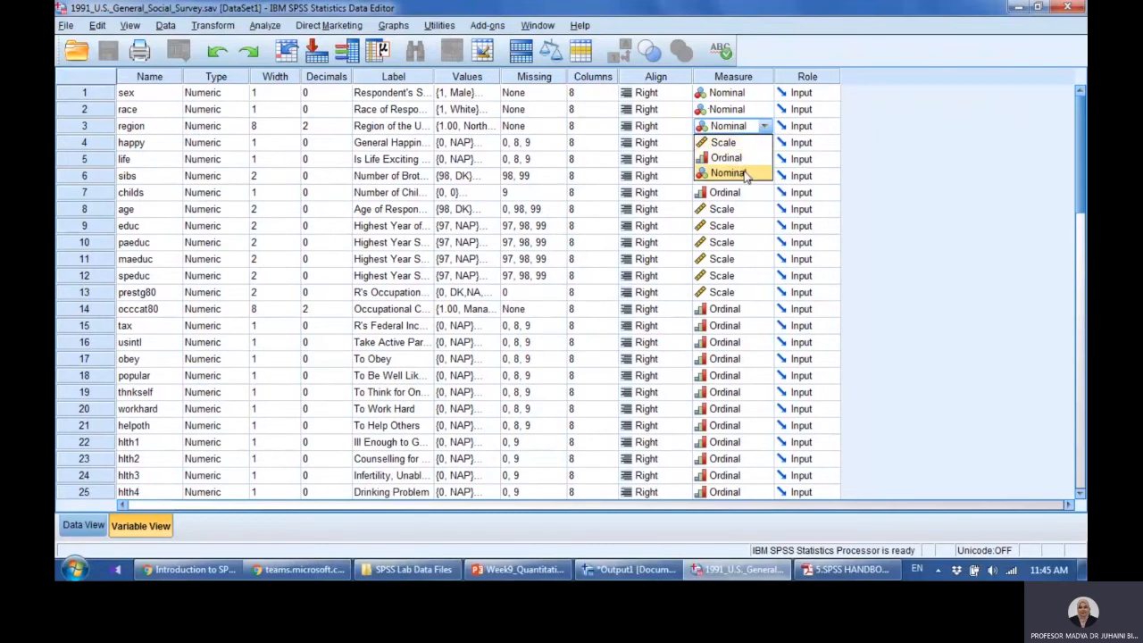
pyautogui.click(766, 127)
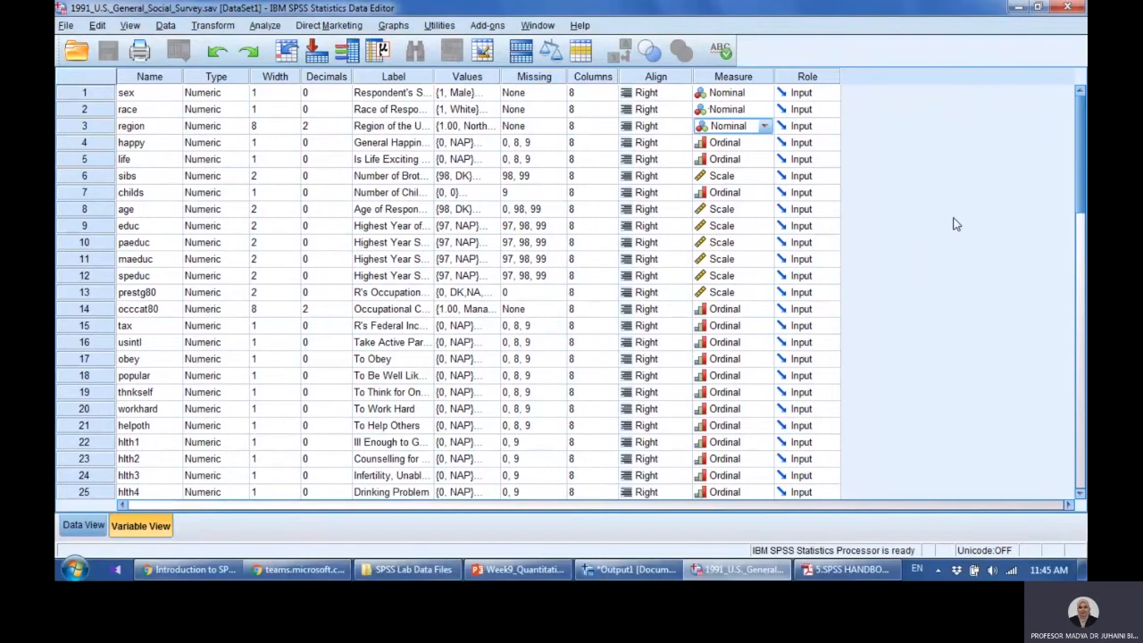
pyautogui.click(765, 127)
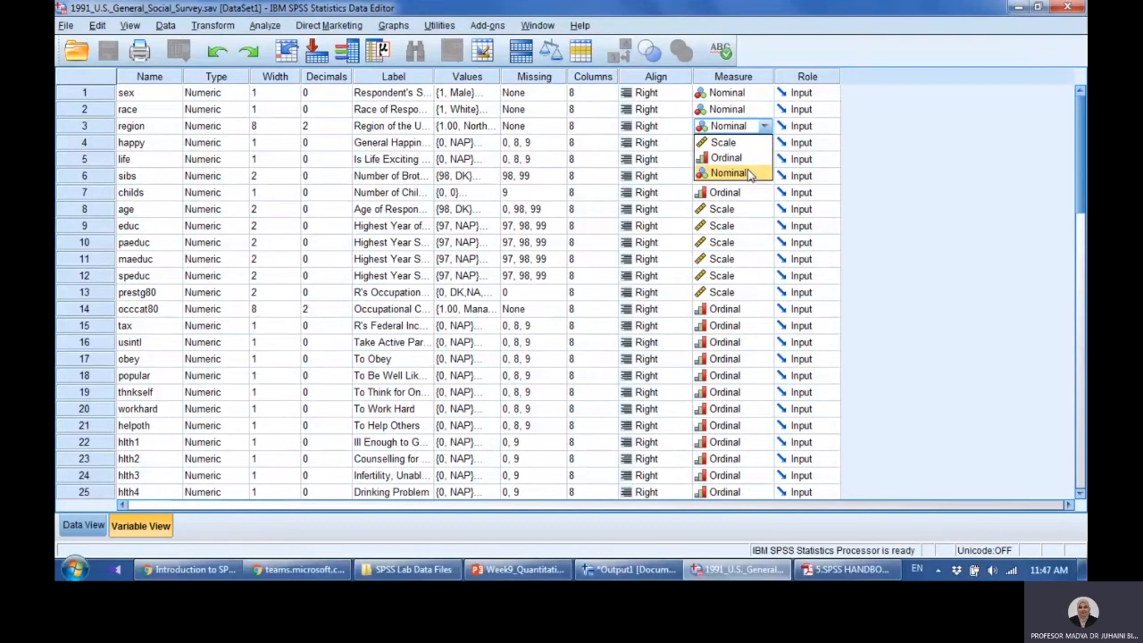
pyautogui.click(764, 128)
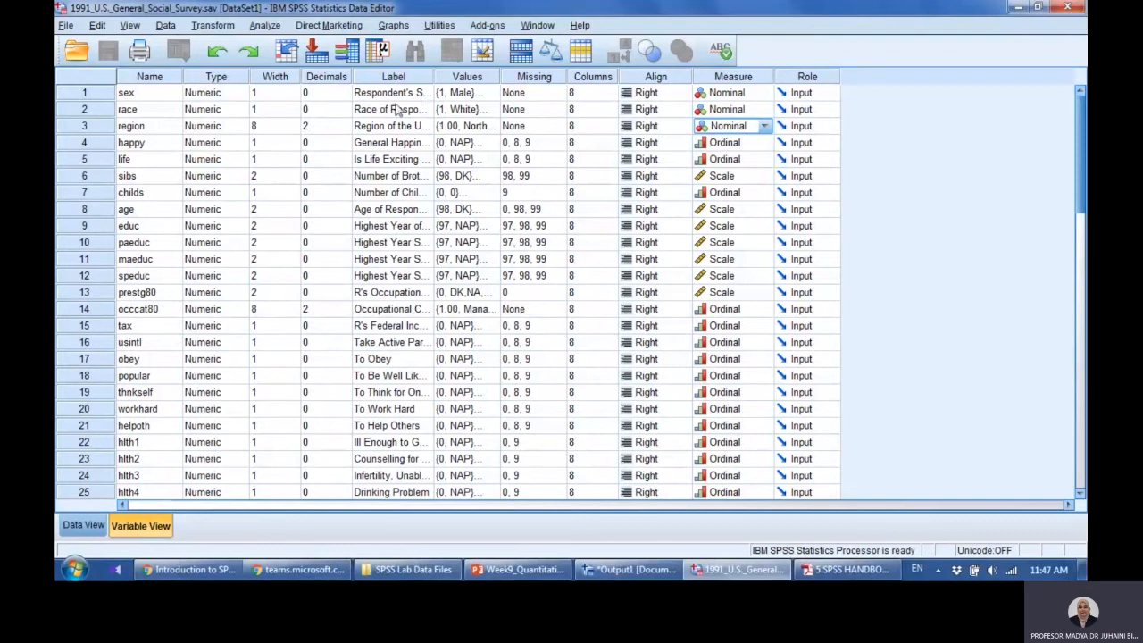
# - Widen the Label column to show the full variable labels and match the Occupational Category label to its variable name, occcat80
pyautogui.moveTo(434, 76); pyautogui.dragTo(576, 76)
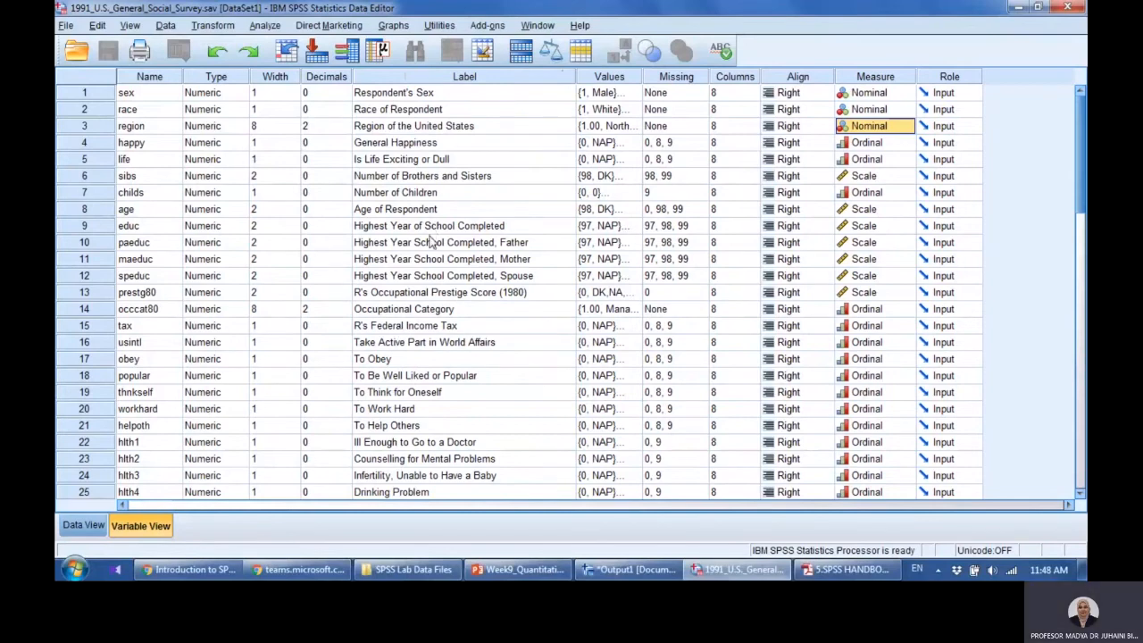
pyautogui.click(459, 309)
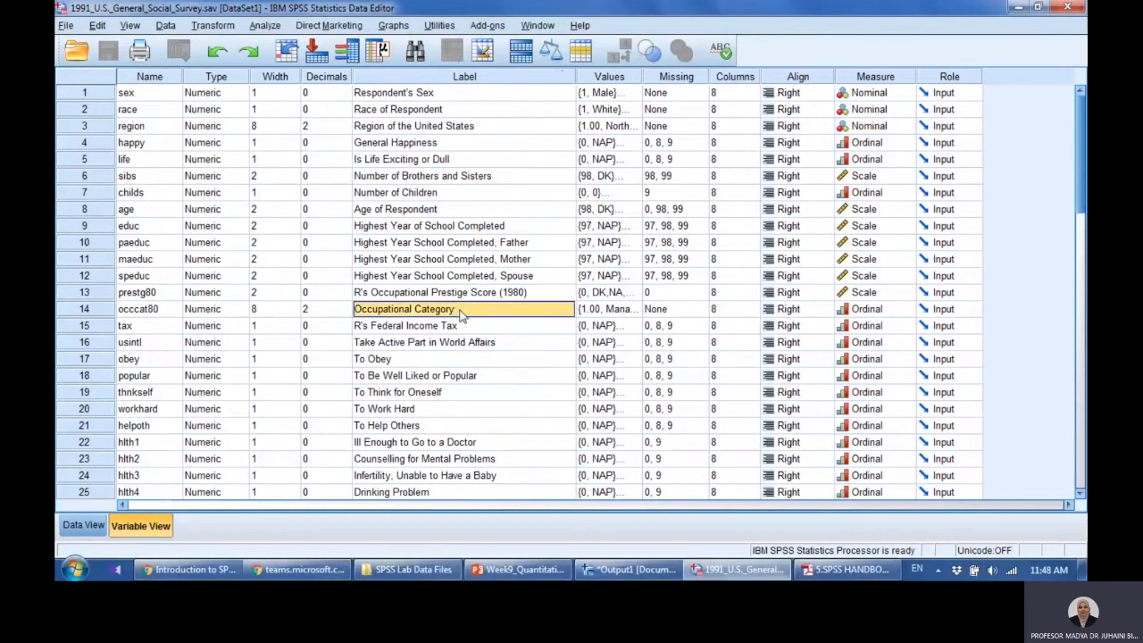
pyautogui.click(176, 313)
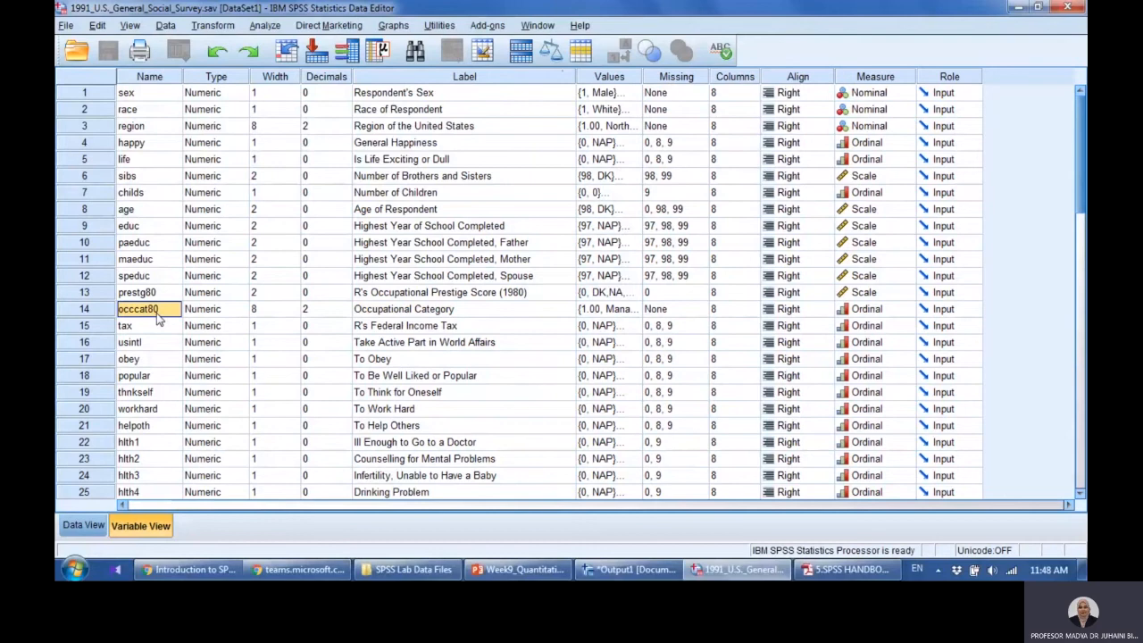
# - Examine the value labels of the life variable, including the entry for value 1, and close them without changes
pyautogui.click(170, 160)
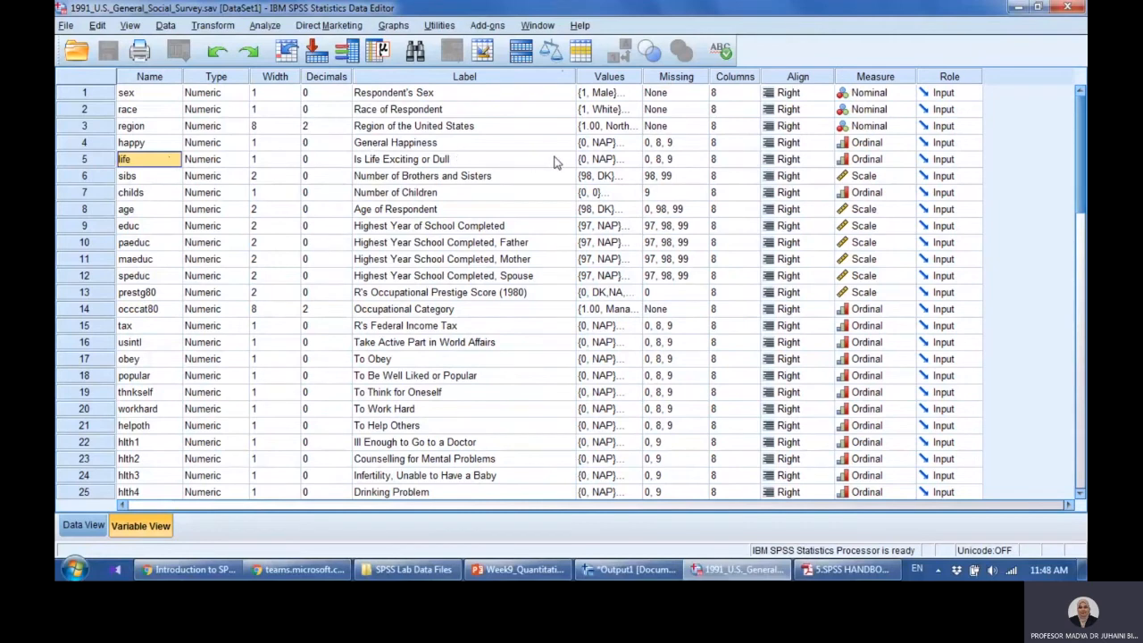
pyautogui.doubleClick(638, 160)
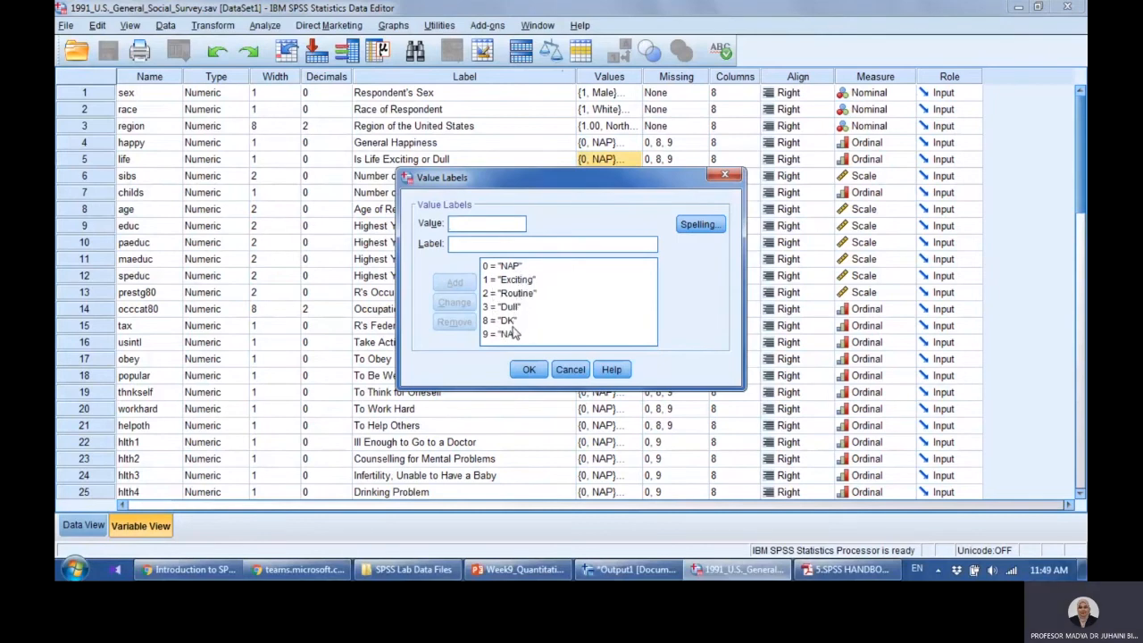
pyautogui.click(518, 279)
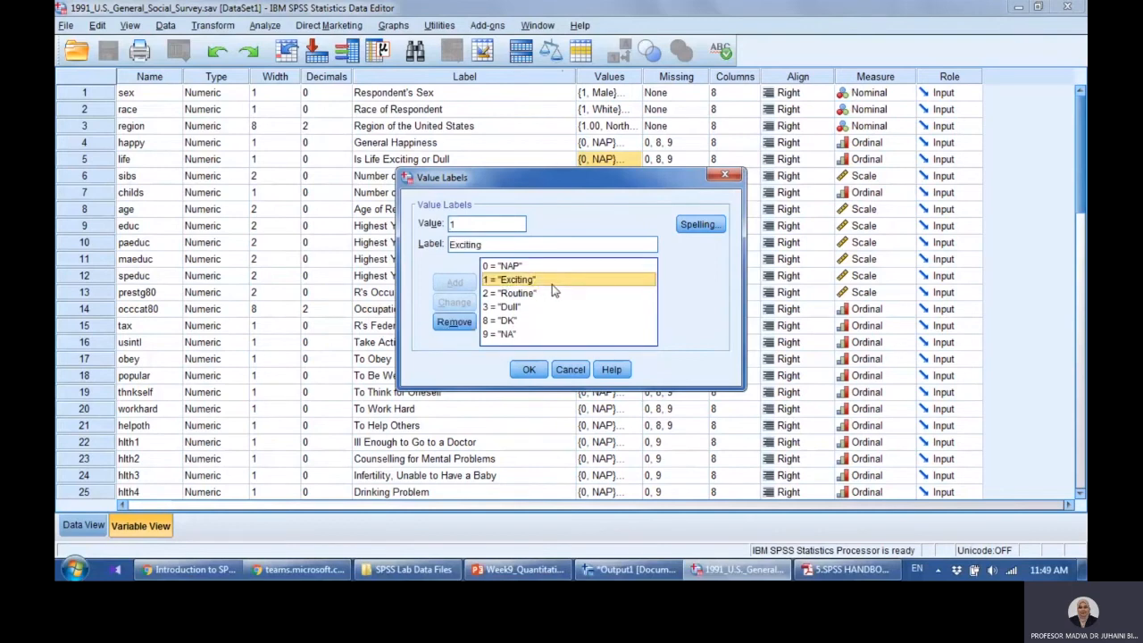
pyautogui.click(725, 176)
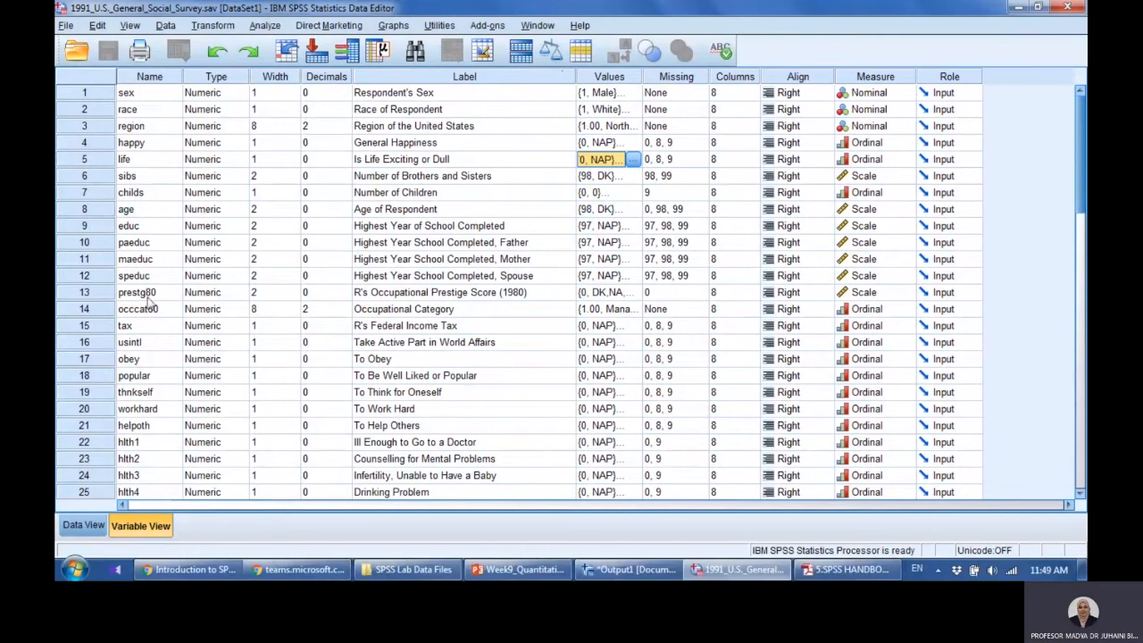
# - Read through the full list of value labels for the obey variable and close it without changes
pyautogui.click(147, 361)
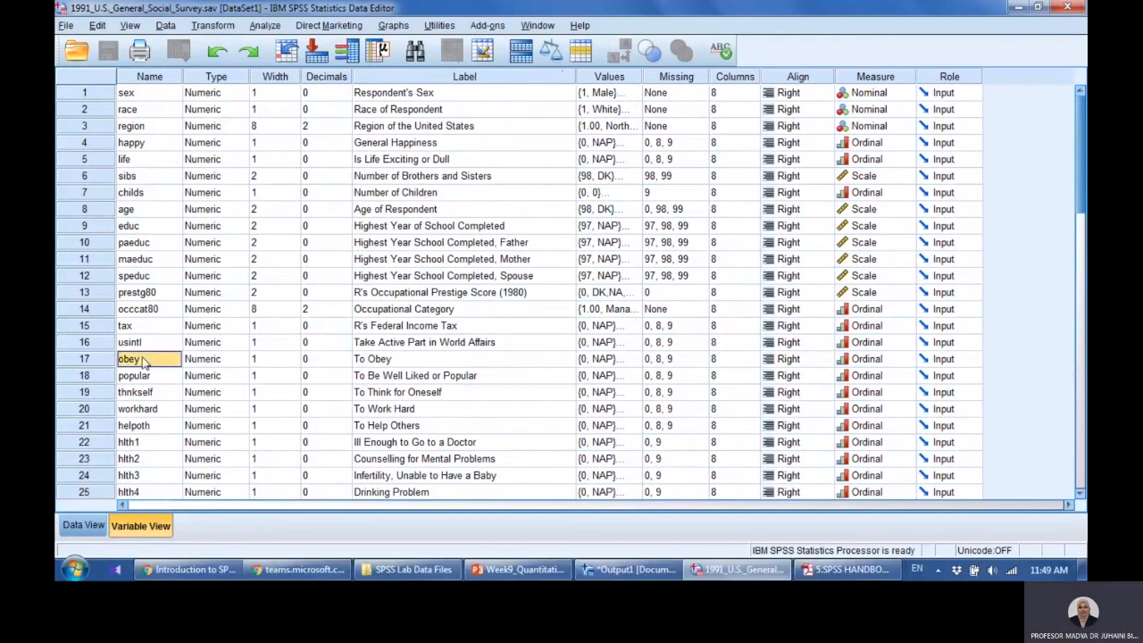
pyautogui.click(637, 361)
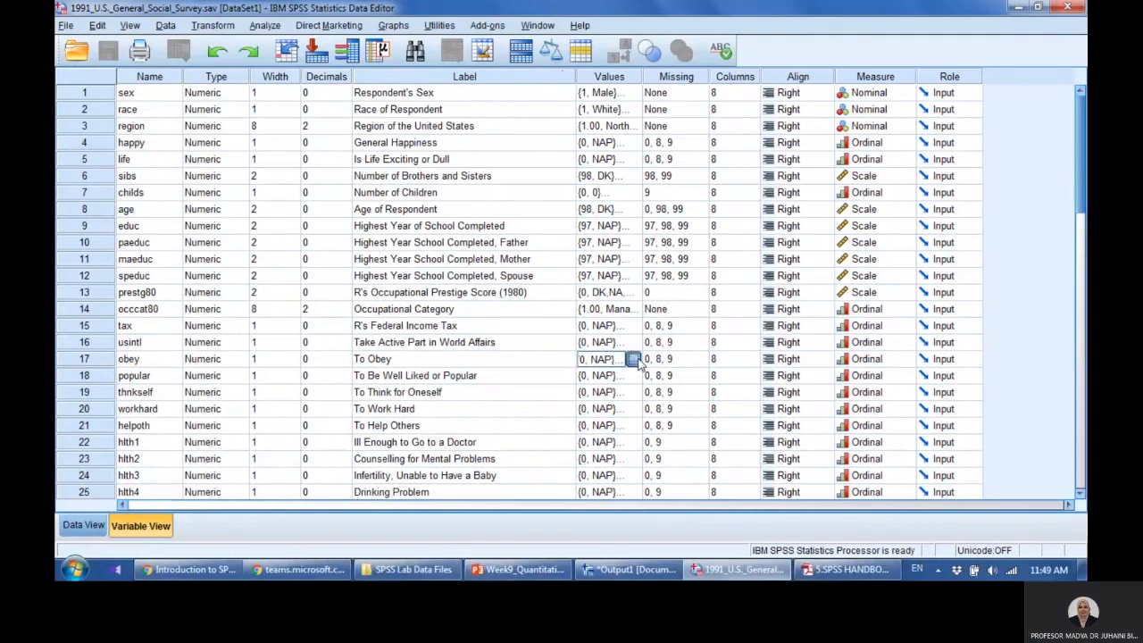
pyautogui.click(637, 362)
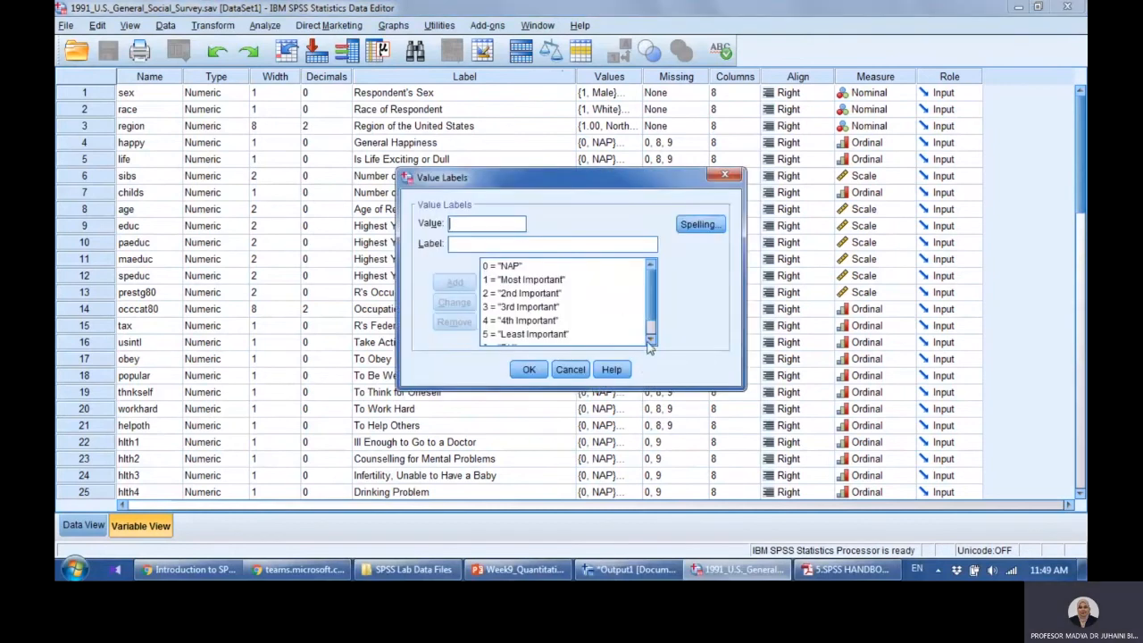
pyautogui.click(650, 344)
pyautogui.scroll(2, 650, 322)
pyautogui.scroll(-2, 651, 324)
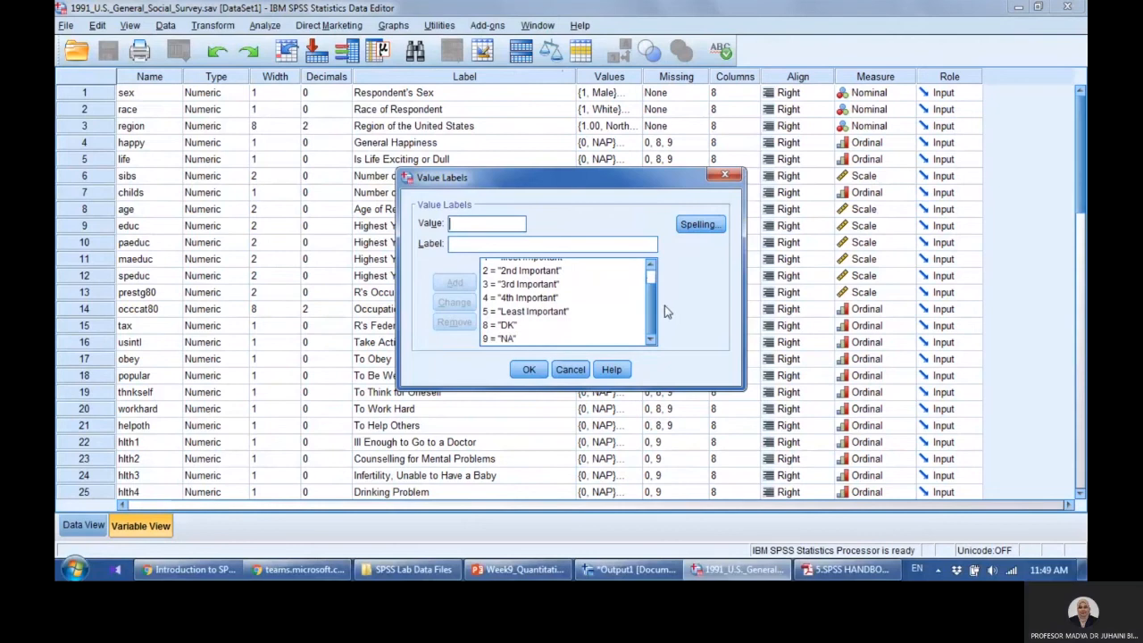
pyautogui.scroll(1, 657, 312)
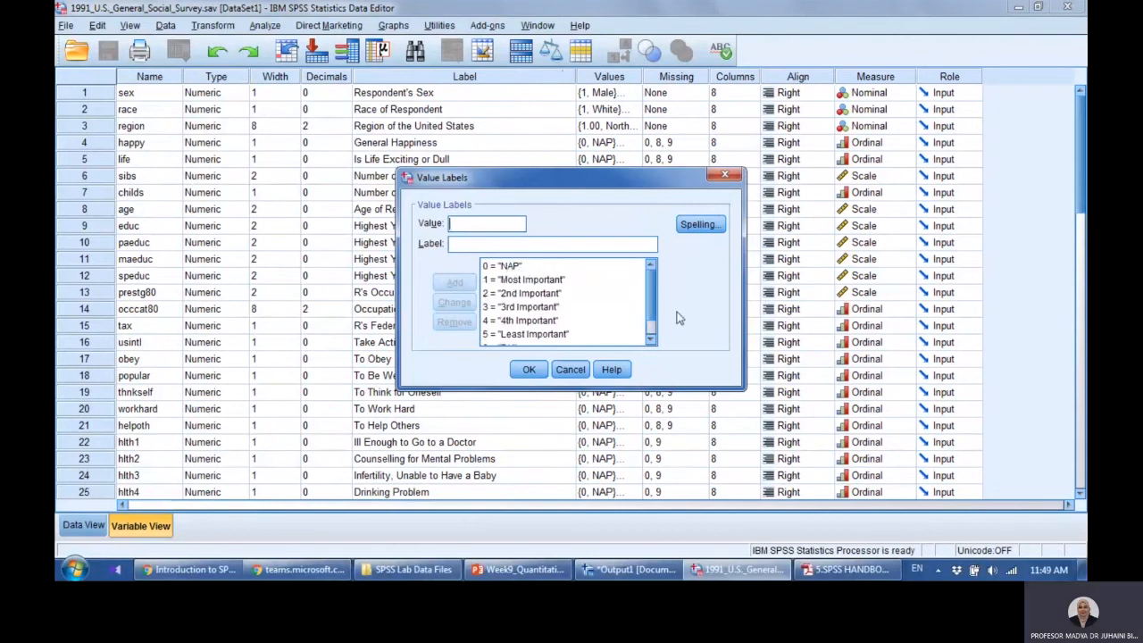
pyautogui.scroll(-1, 654, 308)
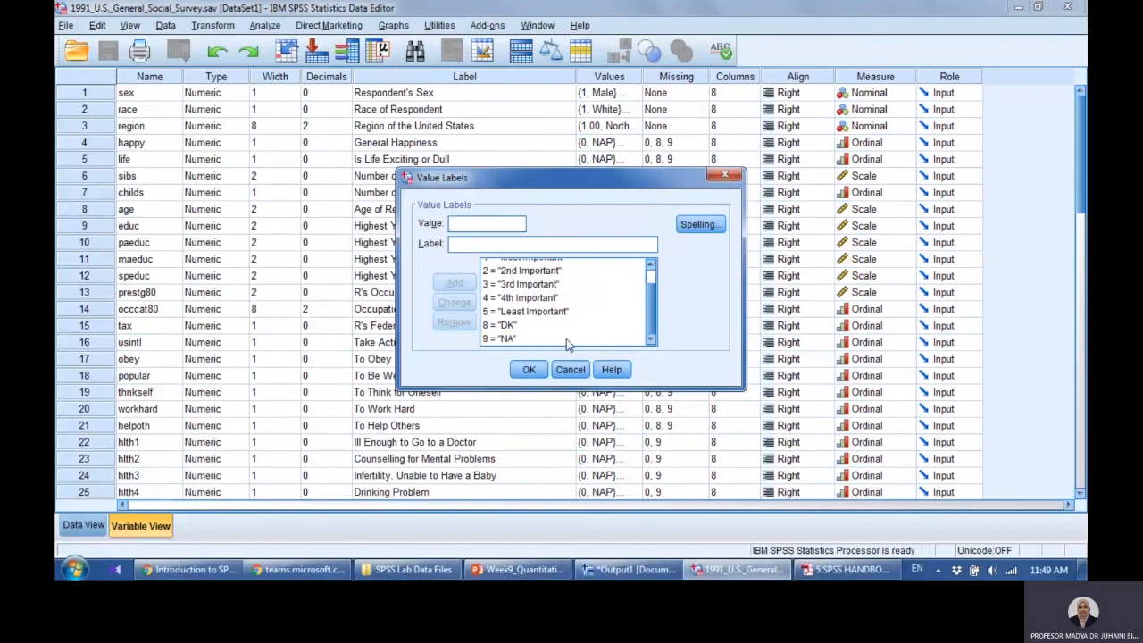
pyautogui.click(725, 176)
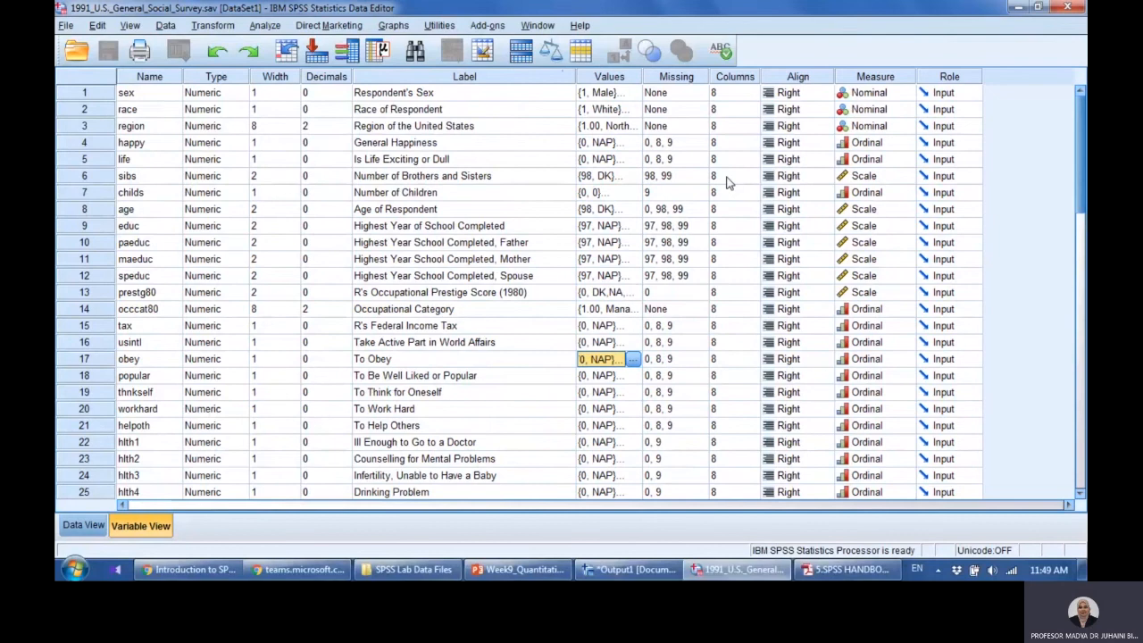
# - Go through the age variable's attributes up to Measure and review its measurement level options, keeping Scale
pyautogui.click(140, 210)
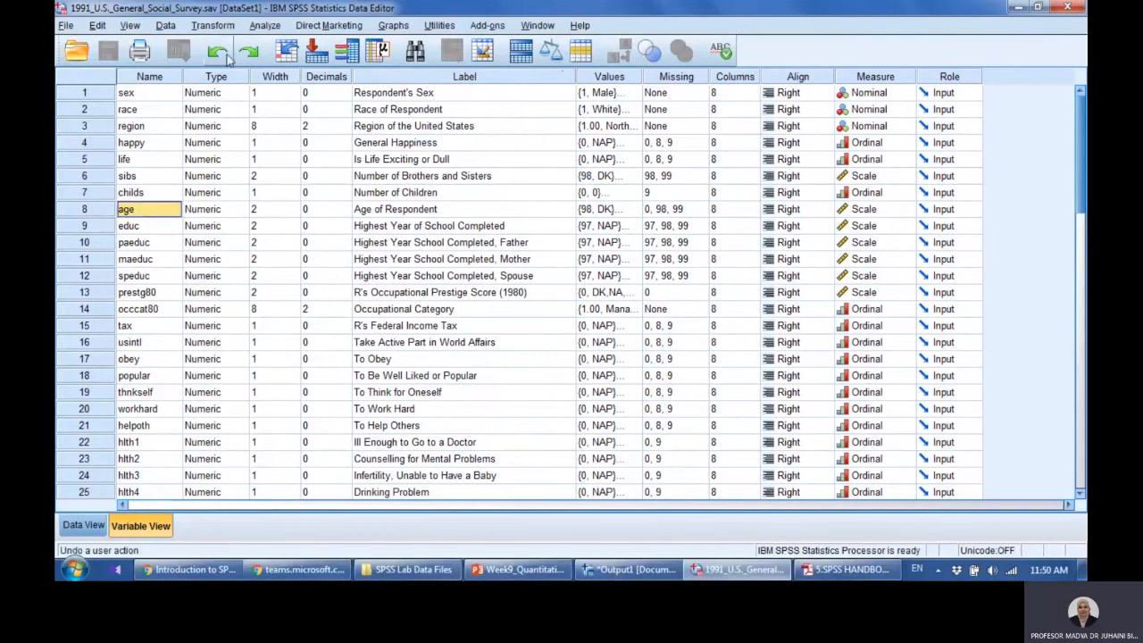
pyautogui.click(214, 209)
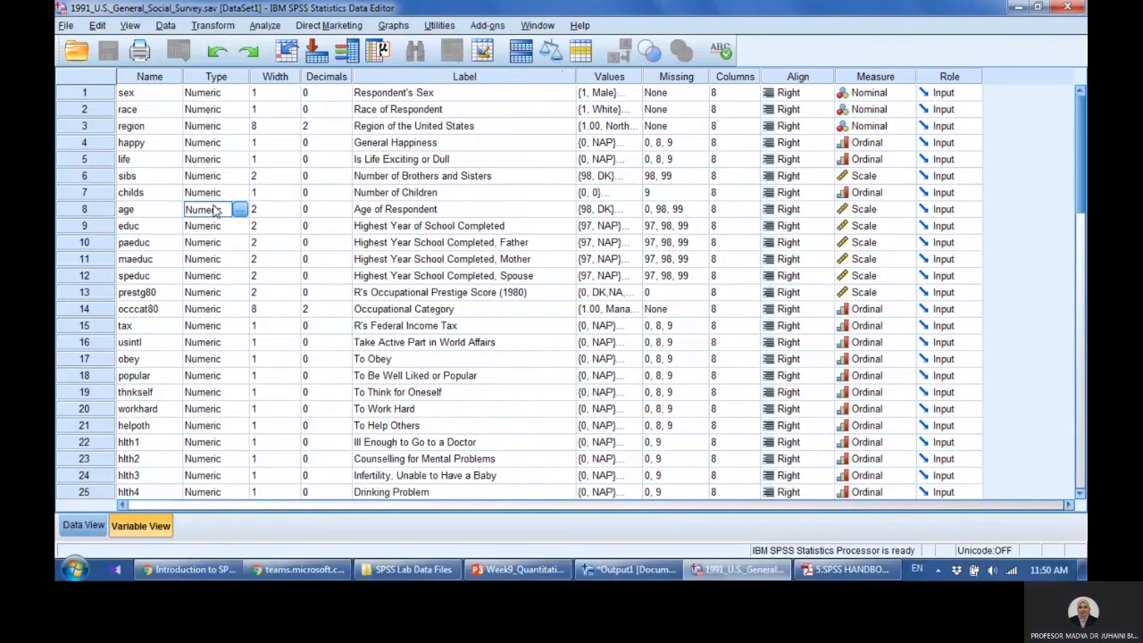
pyautogui.press('Tab')
pyautogui.press('Tab')
pyautogui.press('Tab')
pyautogui.press('Tab')
pyautogui.press('Tab')
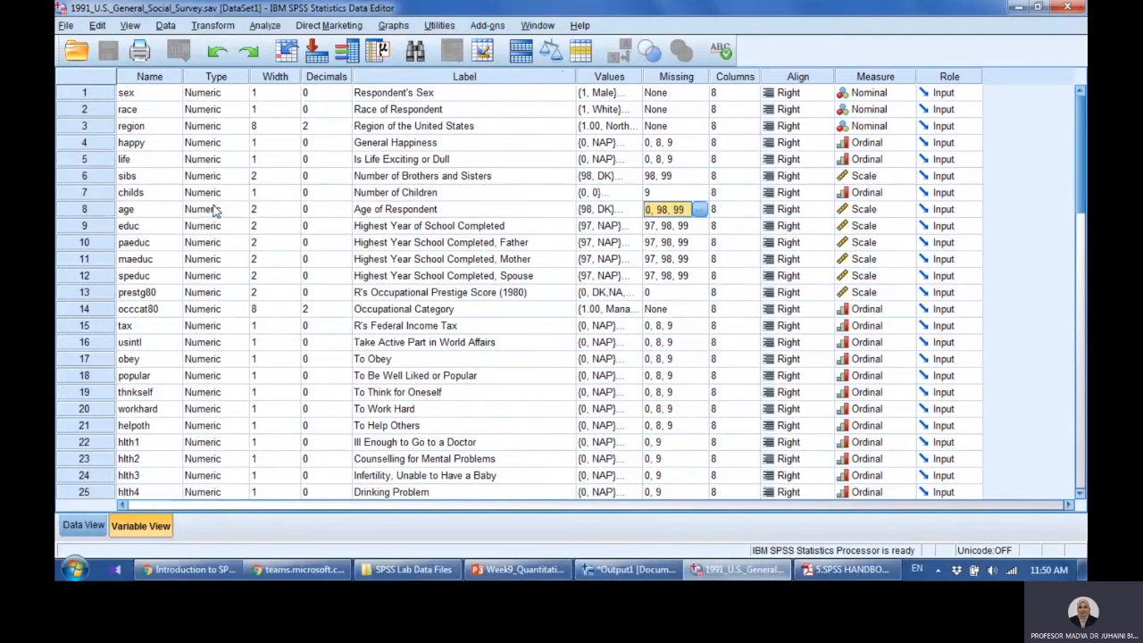
pyautogui.press('Tab')
pyautogui.press('Tab')
pyautogui.press('Tab')
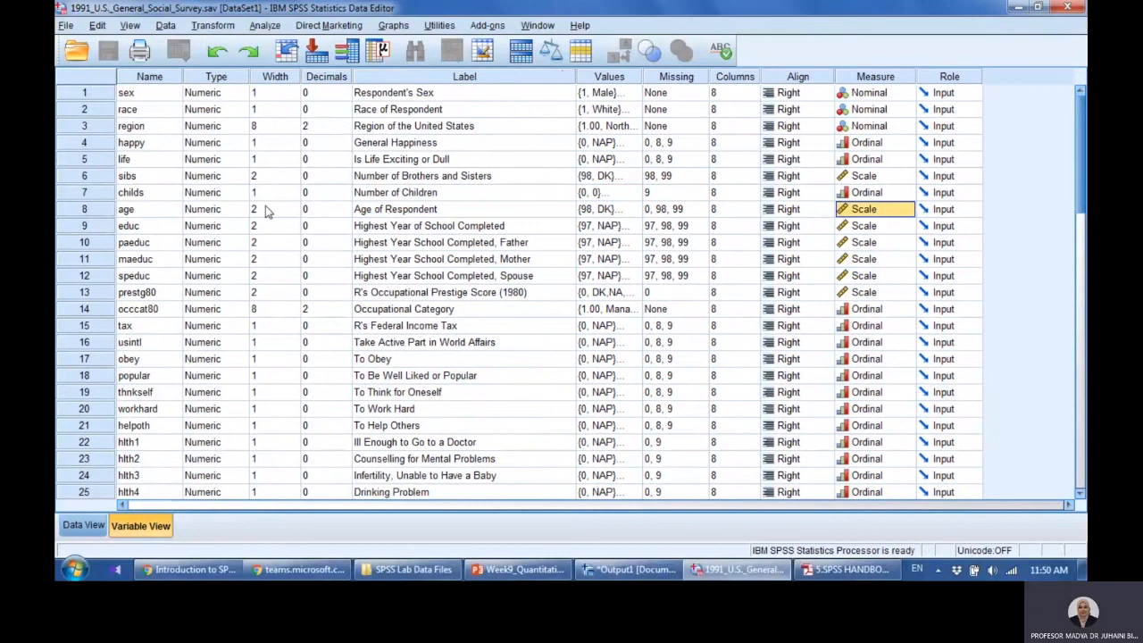
pyautogui.click(906, 210)
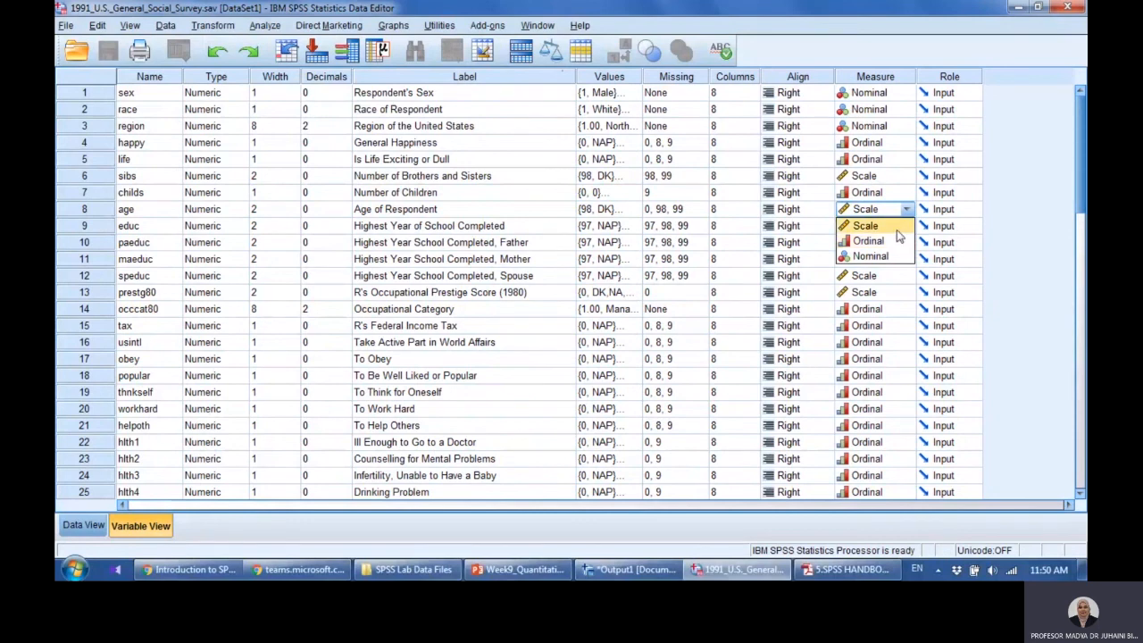
pyautogui.click(897, 229)
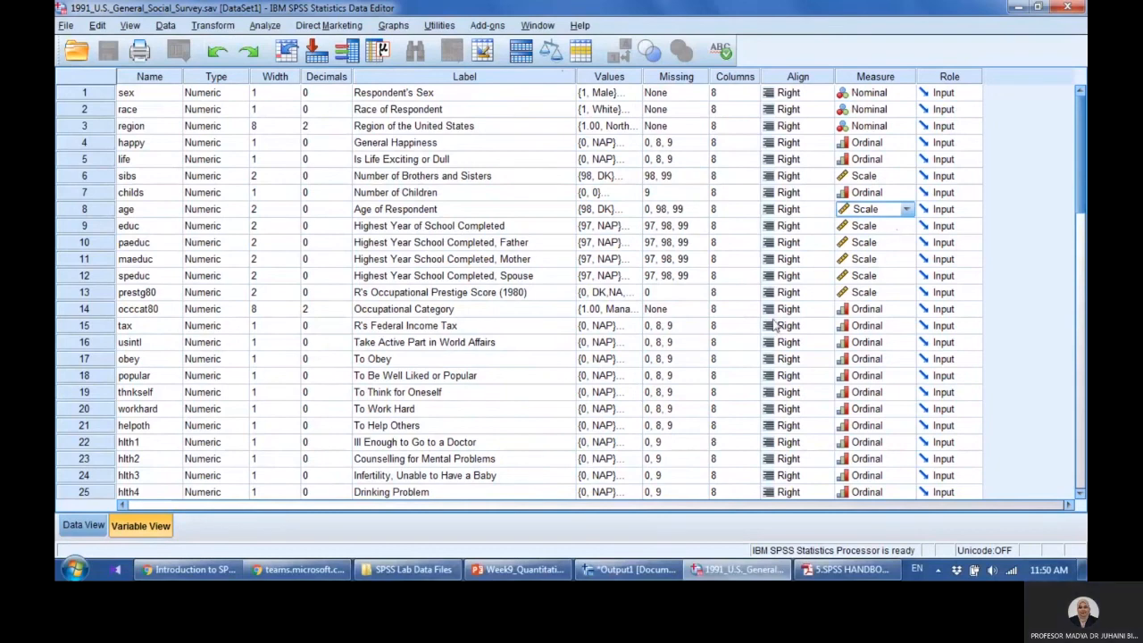
# - Minimise the data windows, switch to the Microsoft Teams meeting in Chrome and stop the meeting recording
pyautogui.click(316, 572)
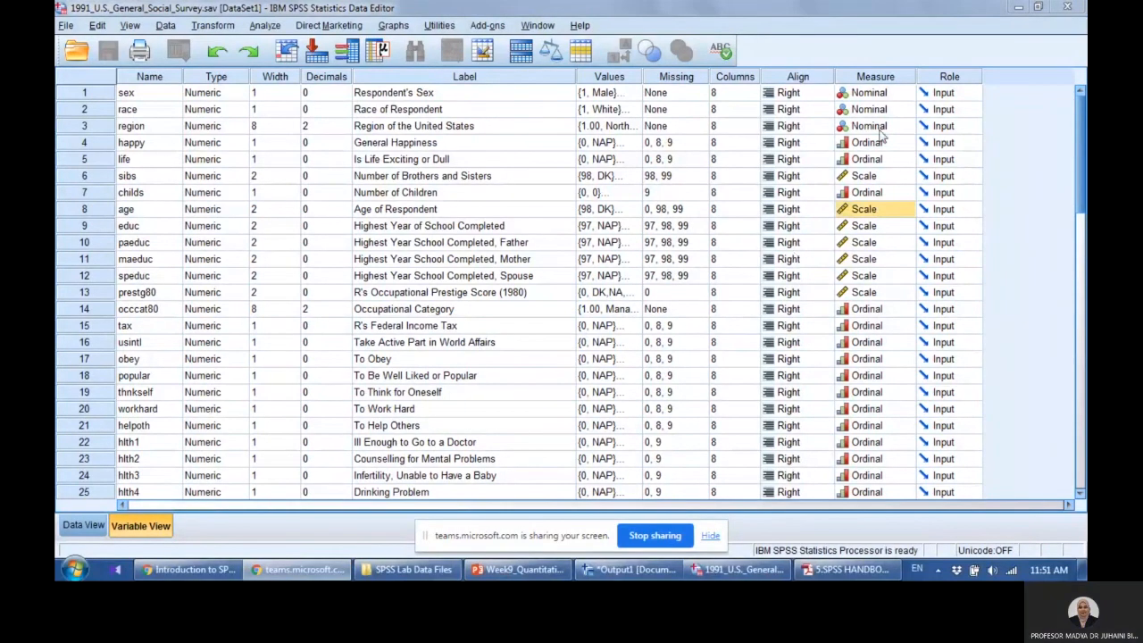
pyautogui.click(1016, 10)
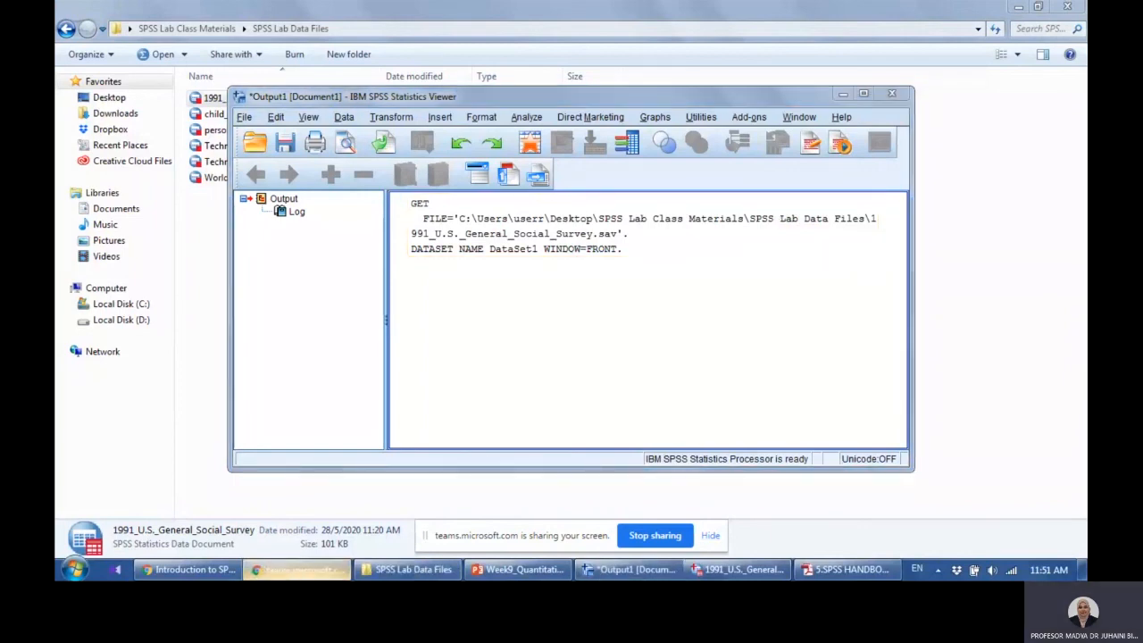
pyautogui.click(1017, 6)
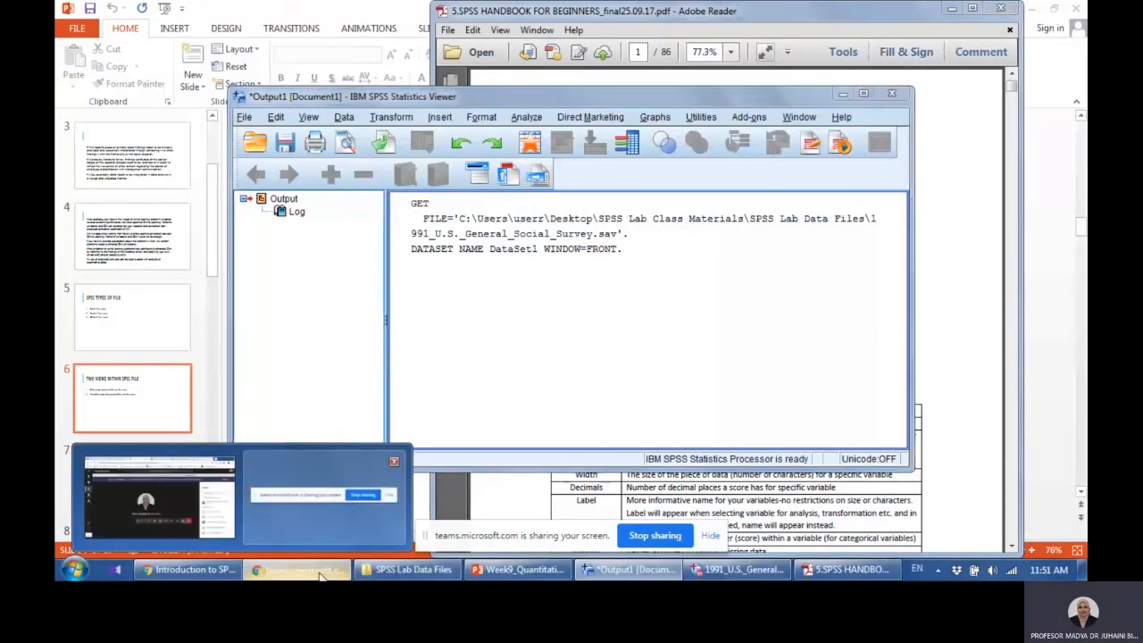
pyautogui.click(208, 576)
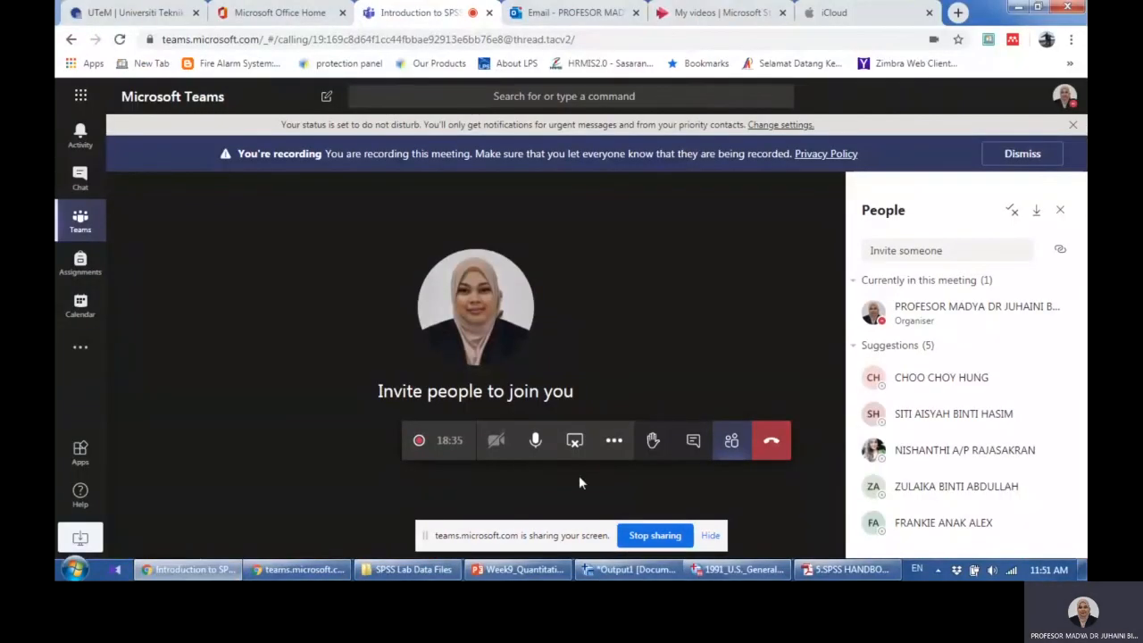
pyautogui.click(621, 451)
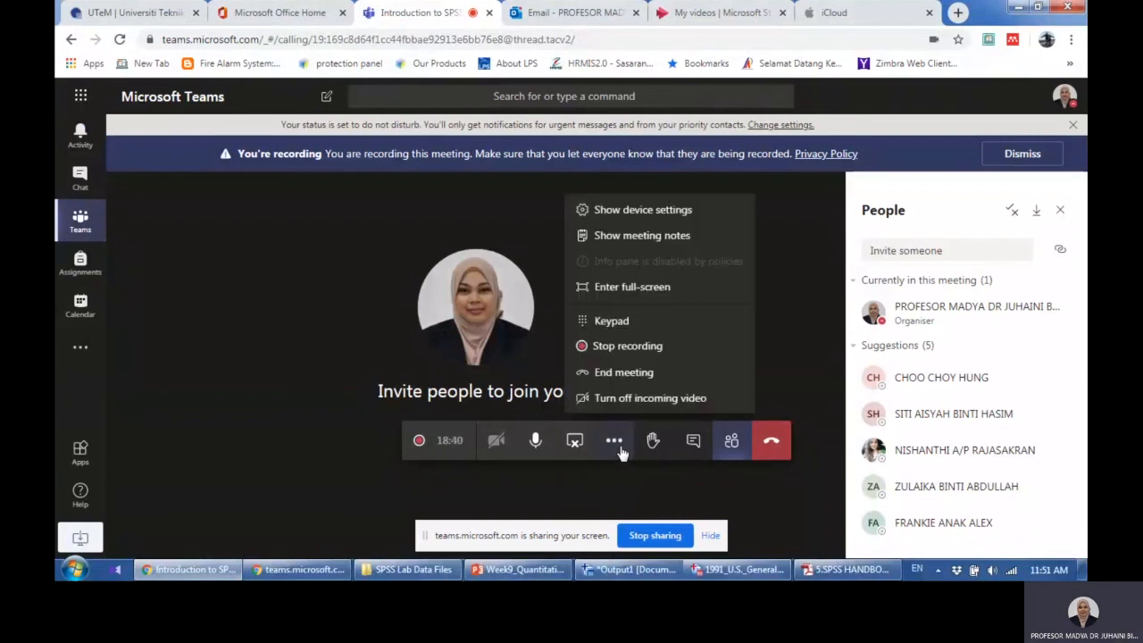
pyautogui.click(643, 348)
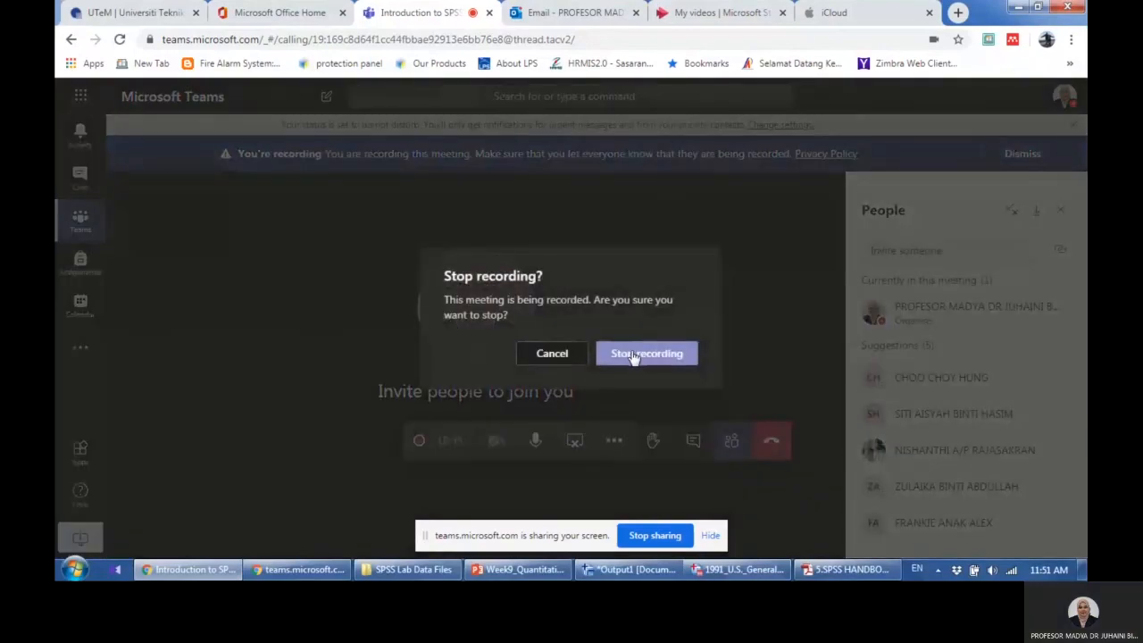